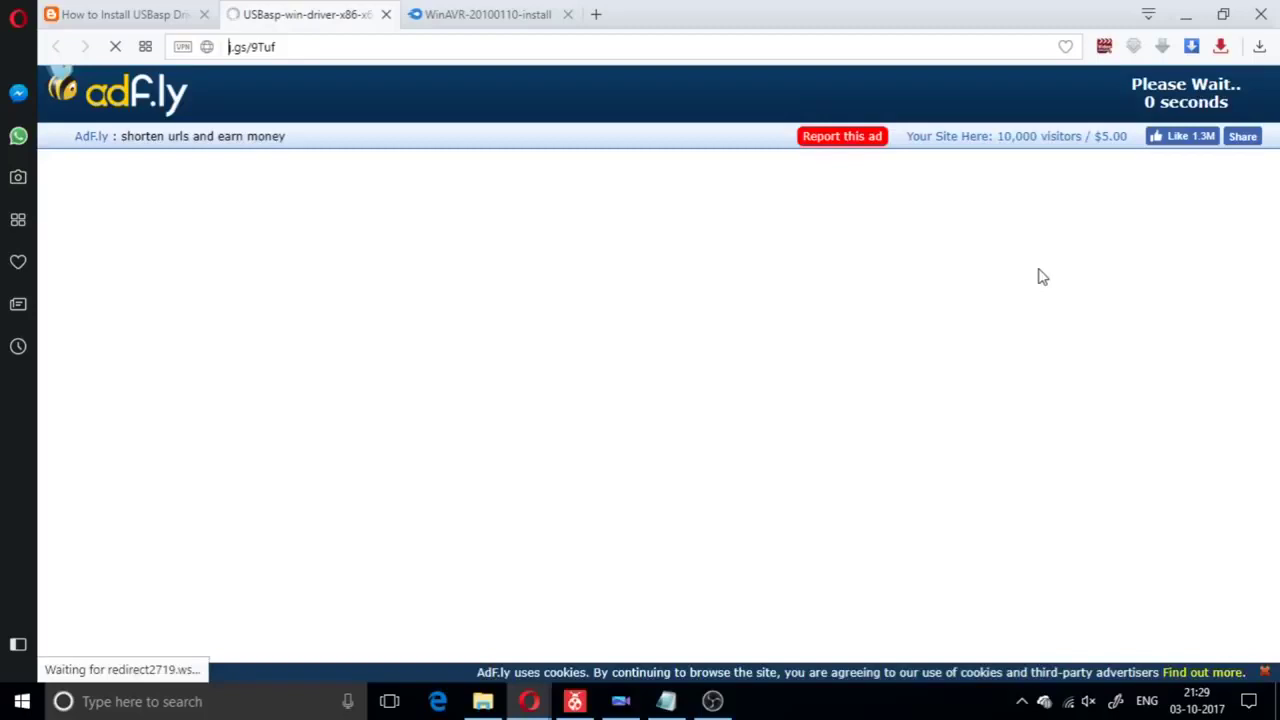
# - Start downloading the USBasp-win-driver-x86-x64-v3.0.7 archive from MediaFire through the adf.ly redirect, and cancel the transfer
pyautogui.click(900, 331)
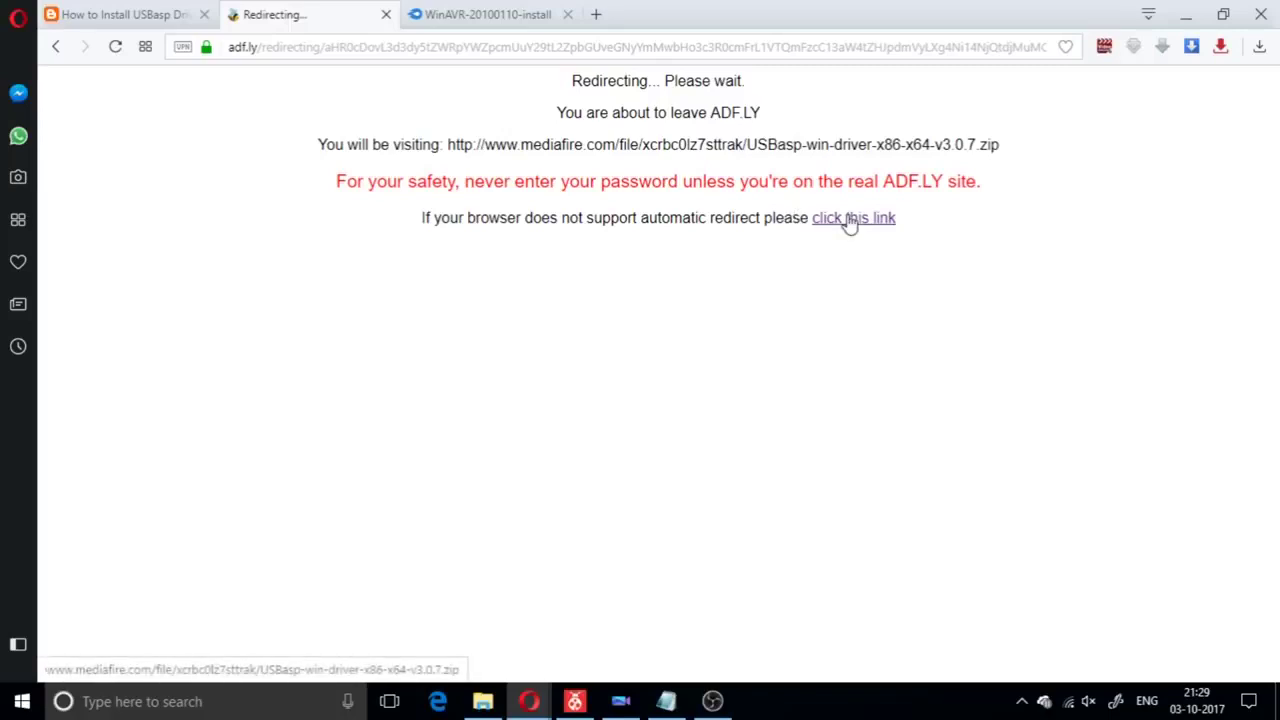
pyautogui.click(846, 218)
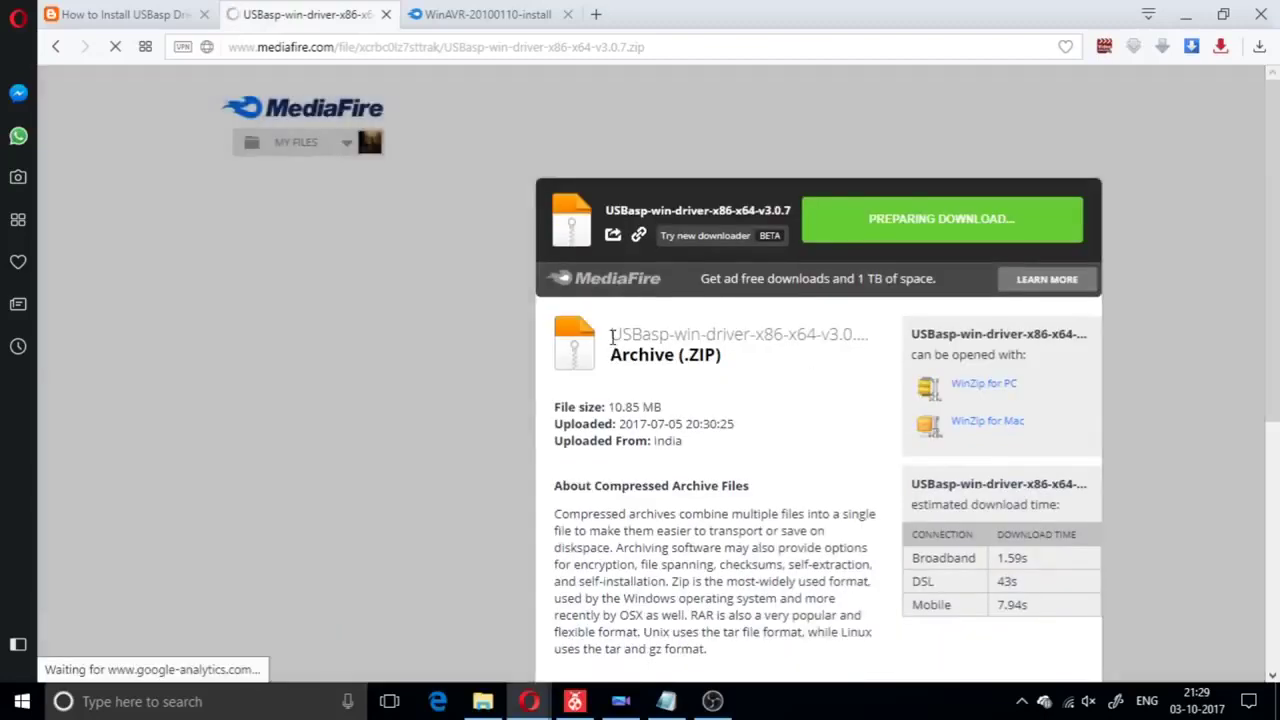
pyautogui.moveTo(614, 340); pyautogui.dragTo(745, 360)
pyautogui.click(765, 393)
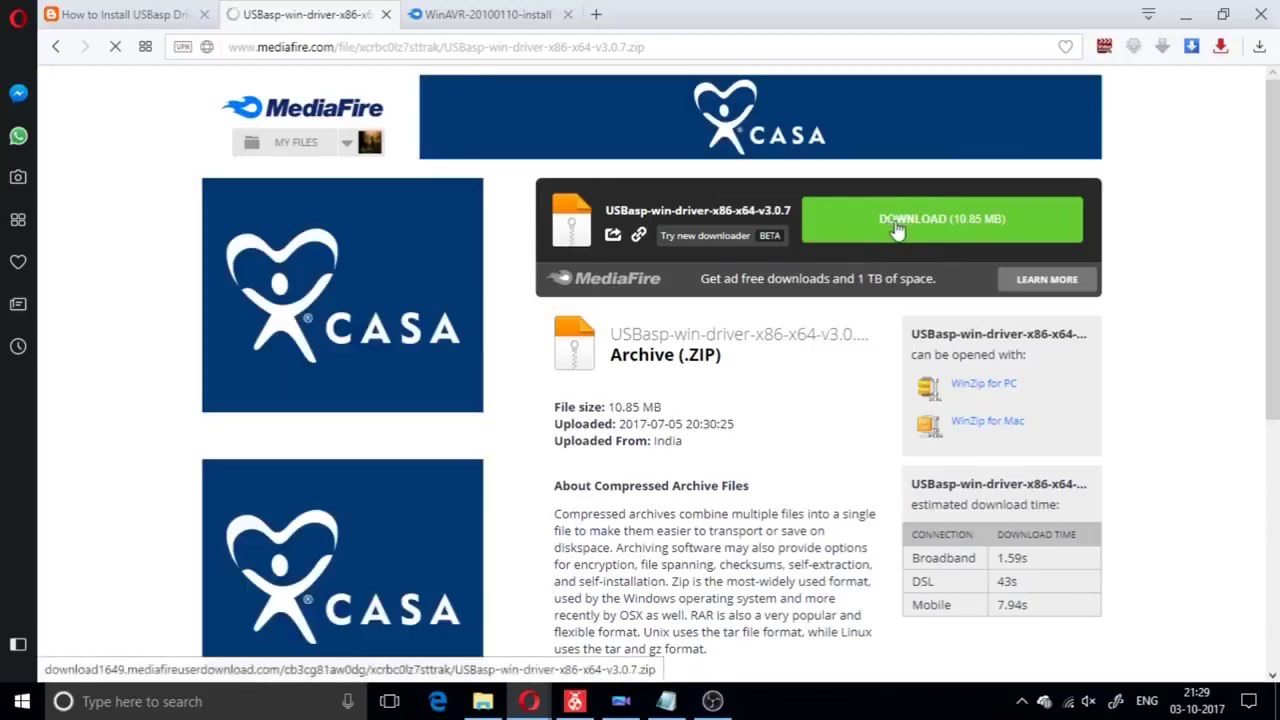
pyautogui.click(906, 228)
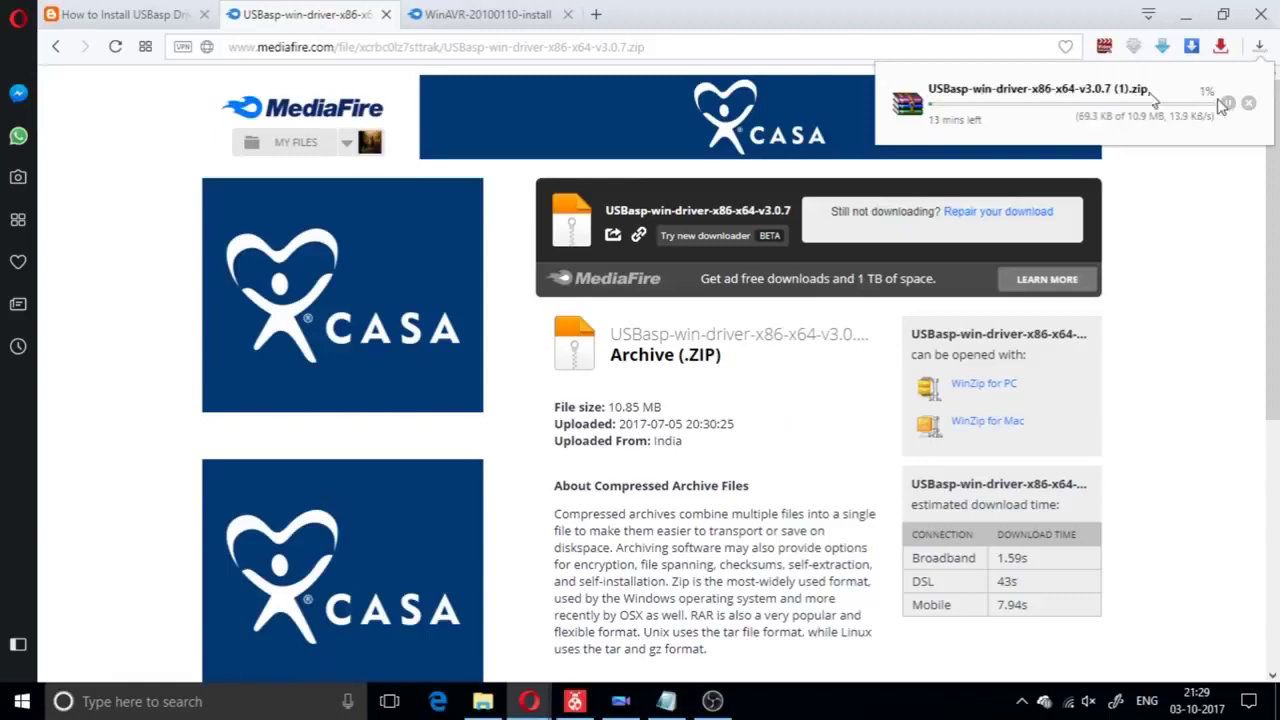
pyautogui.click(1248, 103)
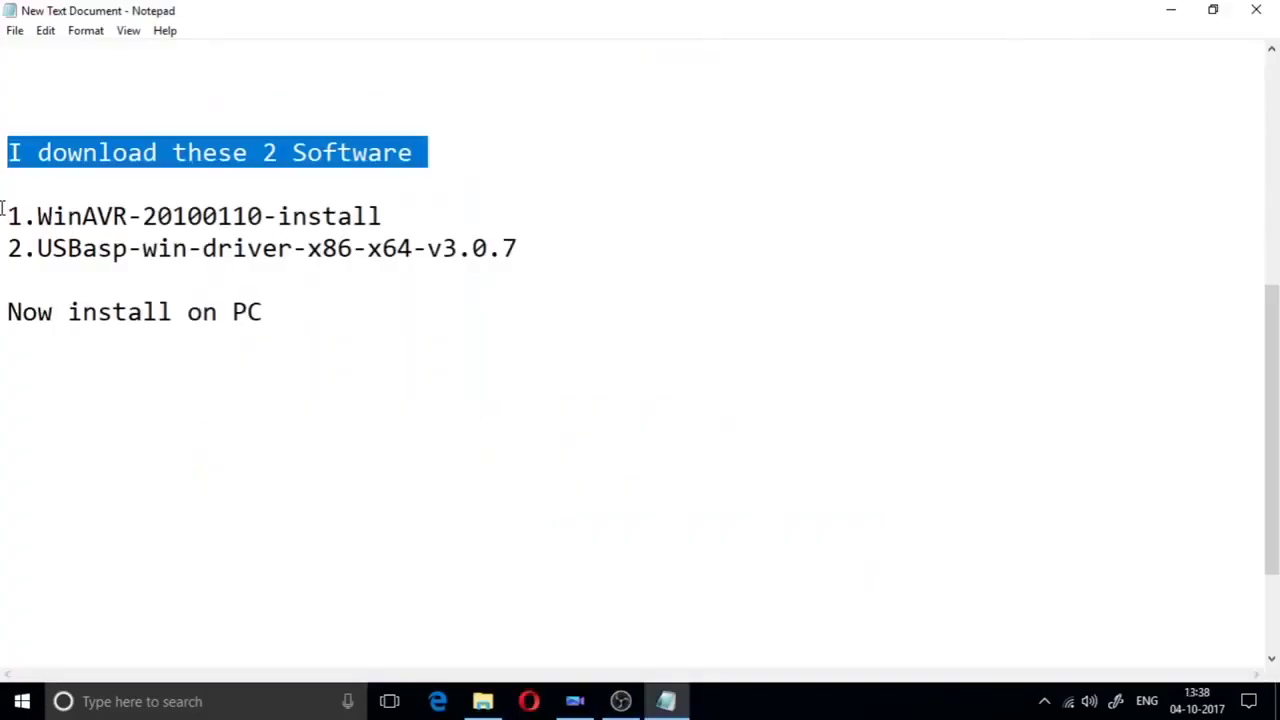
# - Highlight the WinAVR entry, the USBasp driver entry and the "Now install on PC" line in the Notepad notes
pyautogui.moveTo(6, 216); pyautogui.dragTo(384, 216)
pyautogui.moveTo(6, 248); pyautogui.dragTo(528, 240)
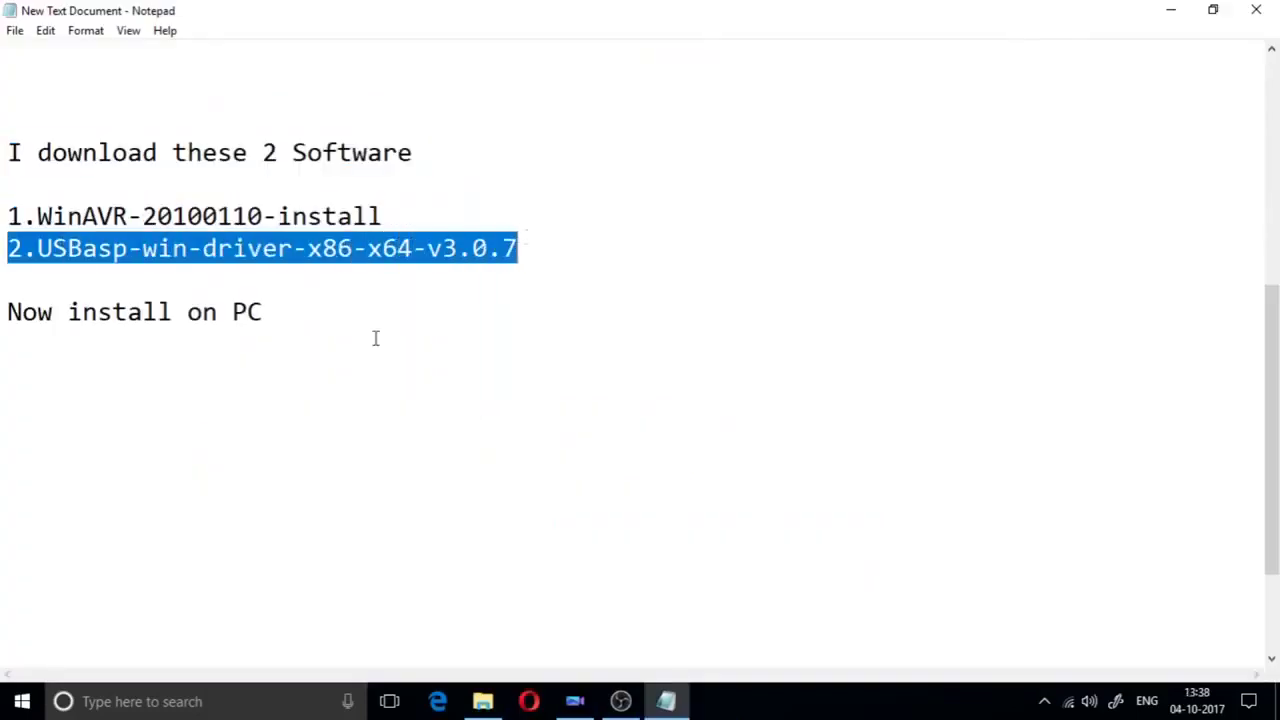
pyautogui.click(375, 338)
pyautogui.moveTo(8, 311); pyautogui.dragTo(270, 310)
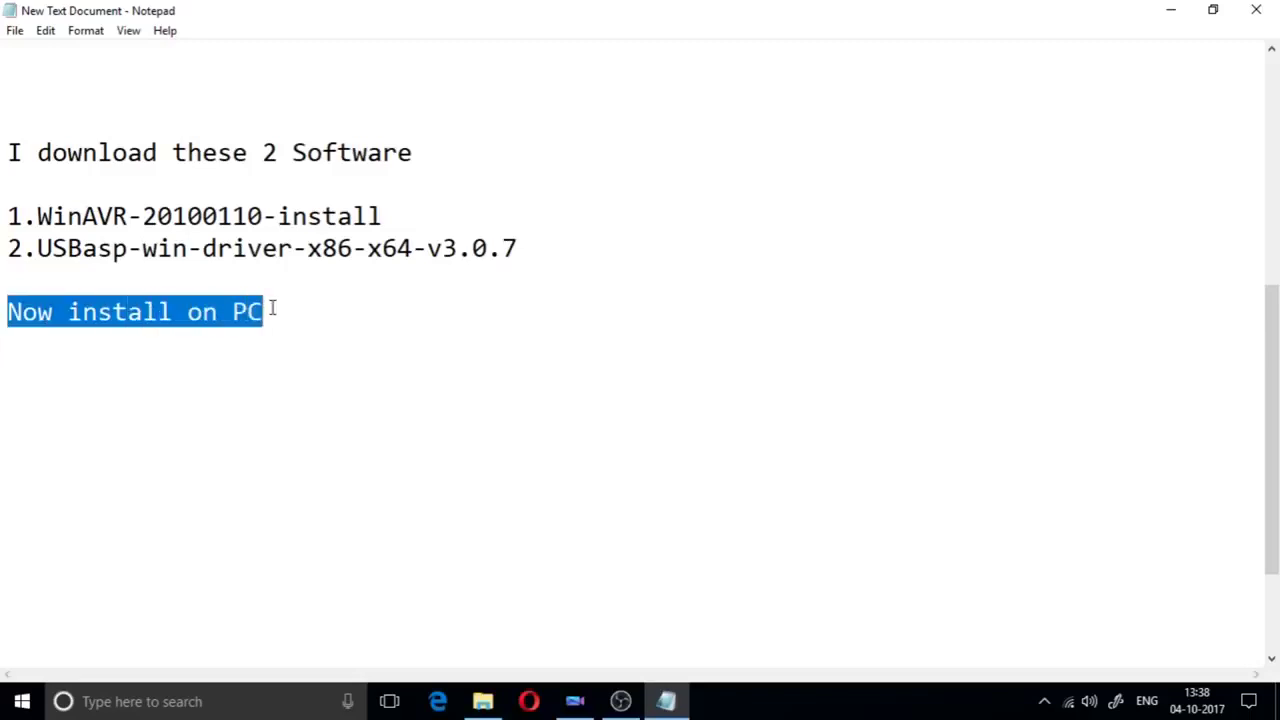
# - Add the line "BOTH software" directly below "Now install on PC" in the notes
pyautogui.click(296, 321)
pyautogui.press('Return')
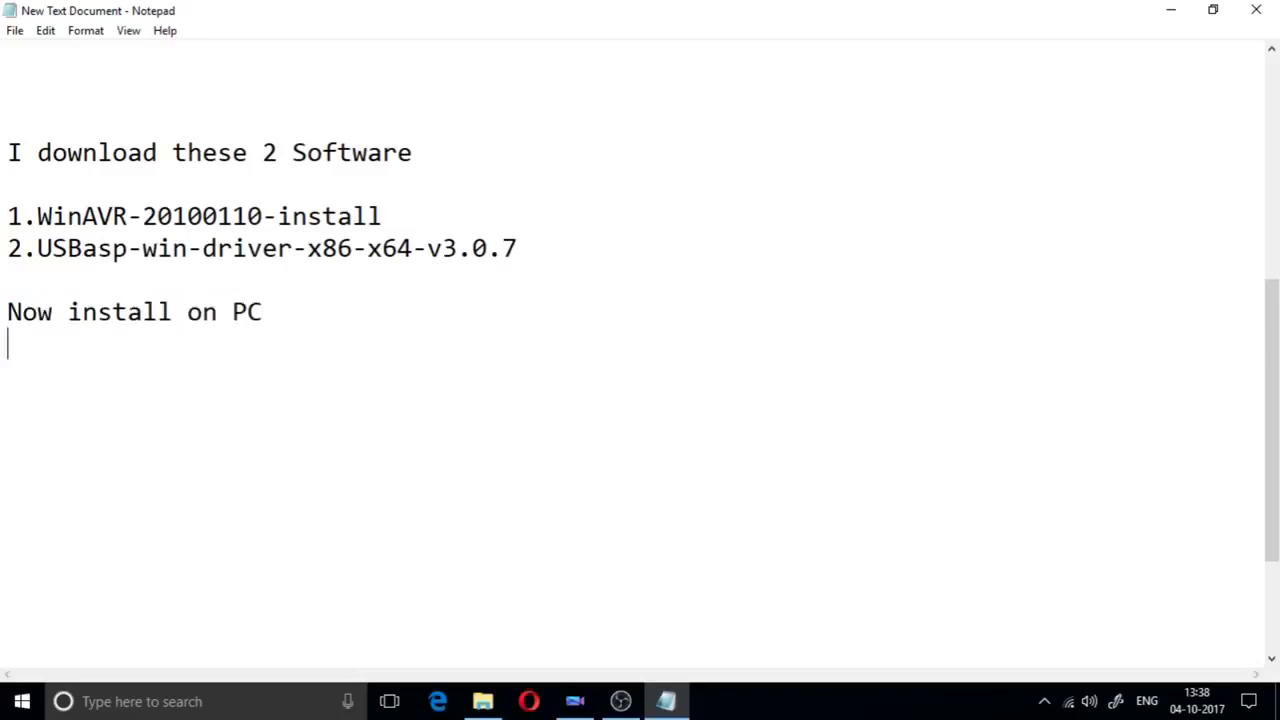
pyautogui.write('BOTH ')
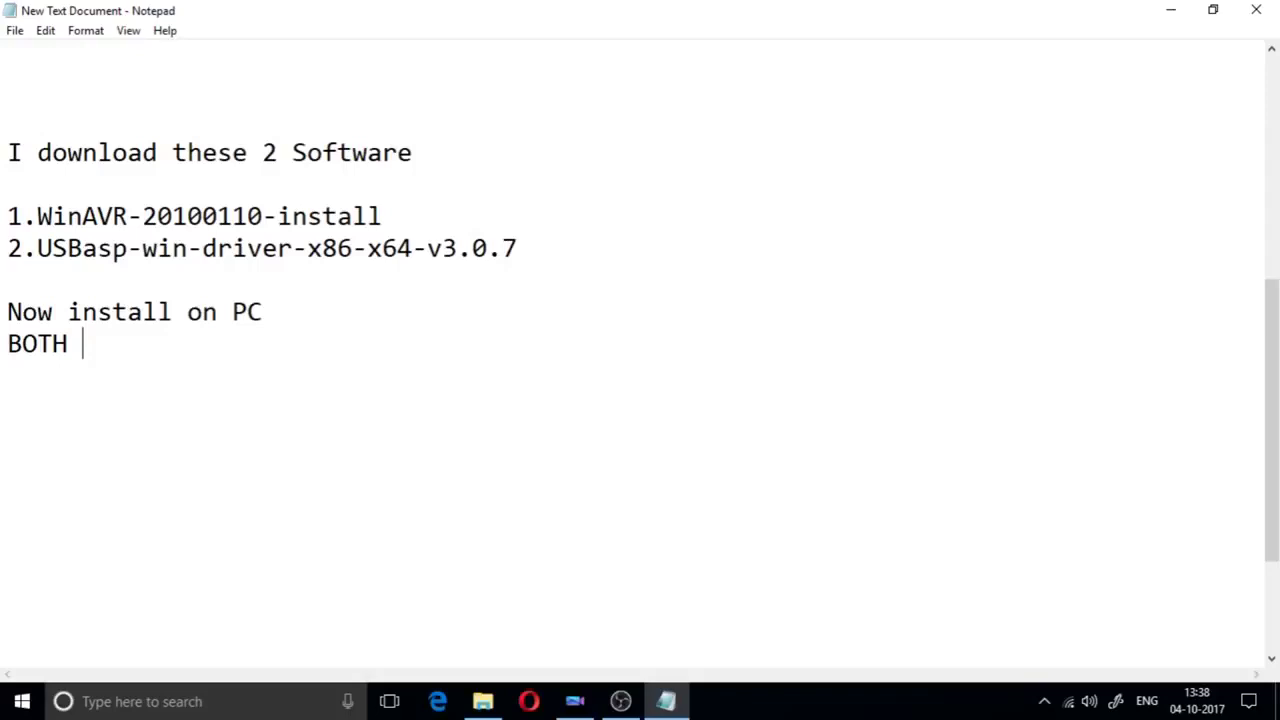
pyautogui.write('software')
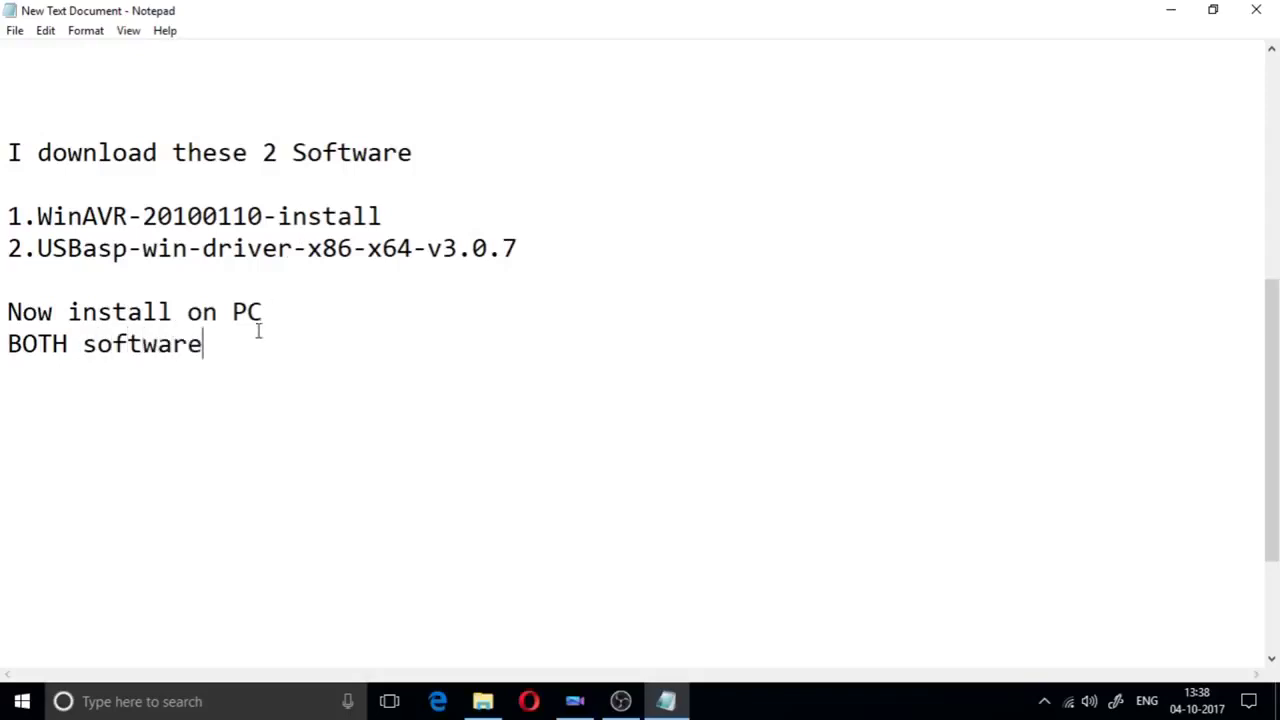
pyautogui.moveTo(258, 331); pyautogui.dragTo(22, 344)
pyautogui.click(107, 362)
# - Switch to the Downloads folder in File Explorer and extract the WinAVR-20100110-install archive directly into it
pyautogui.click(483, 701)
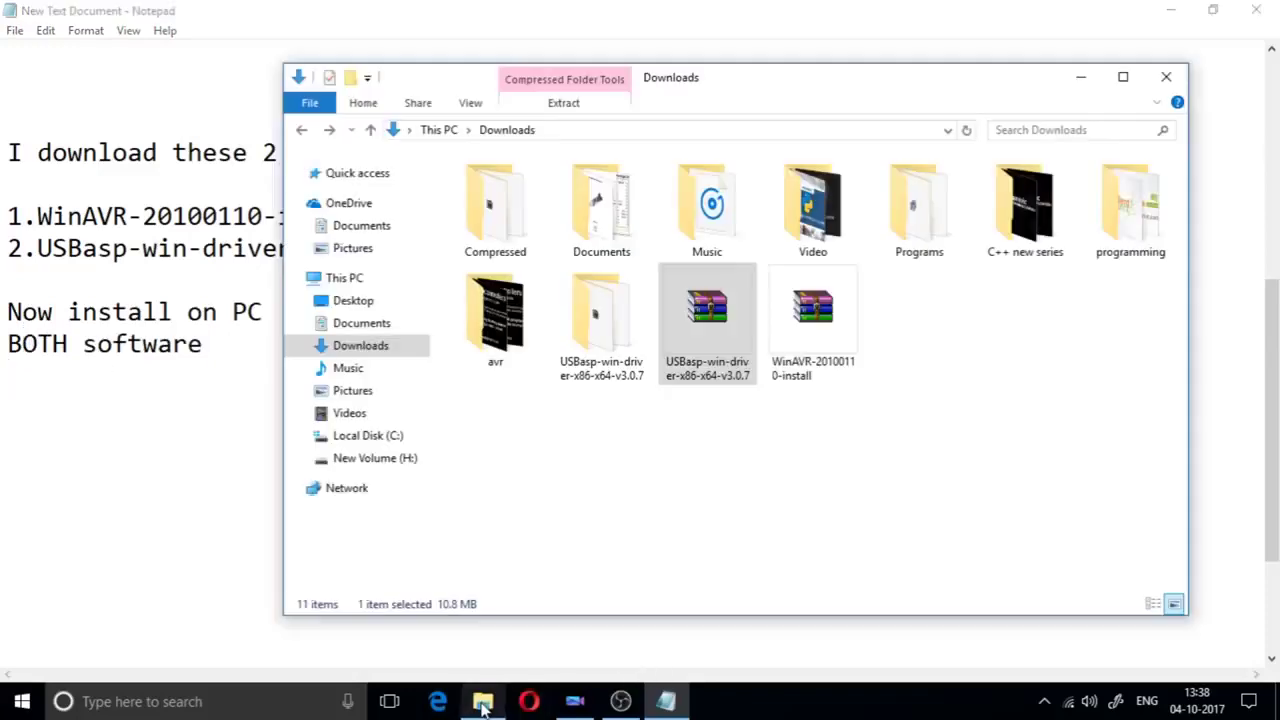
pyautogui.click(769, 549)
pyautogui.click(1122, 79)
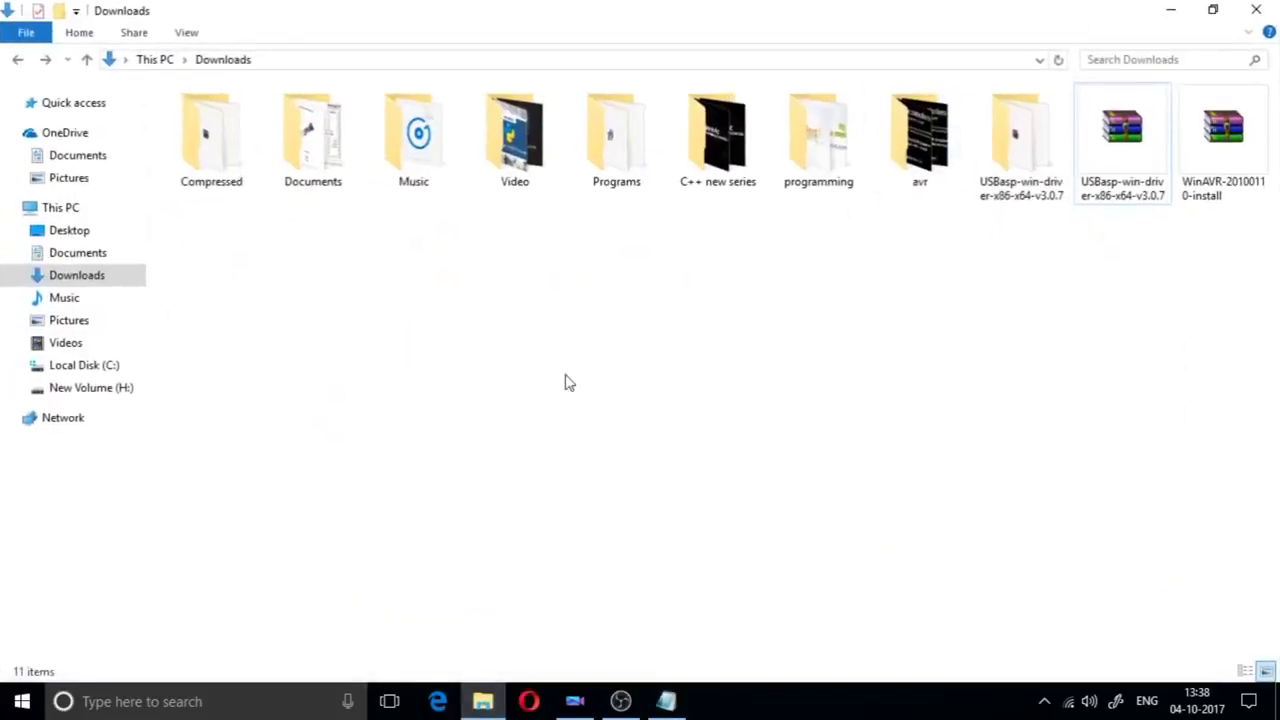
pyautogui.click(1213, 10)
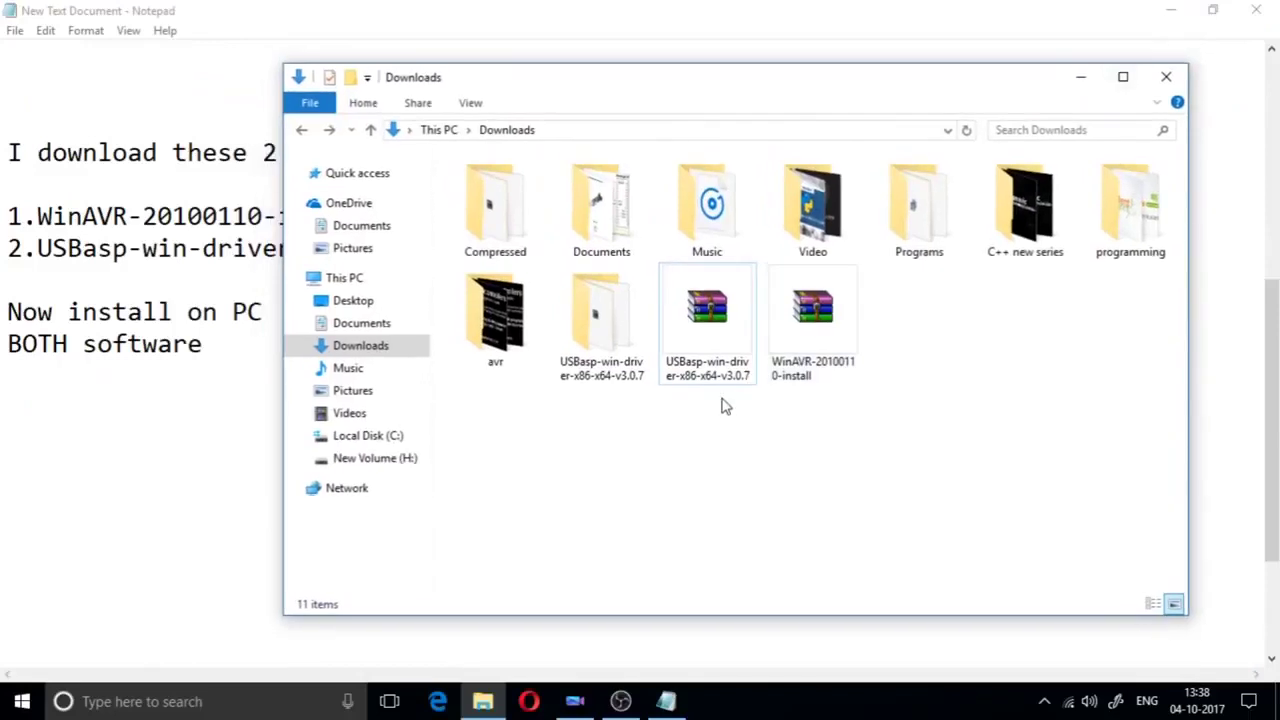
pyautogui.click(818, 337)
pyautogui.rightClick(818, 337)
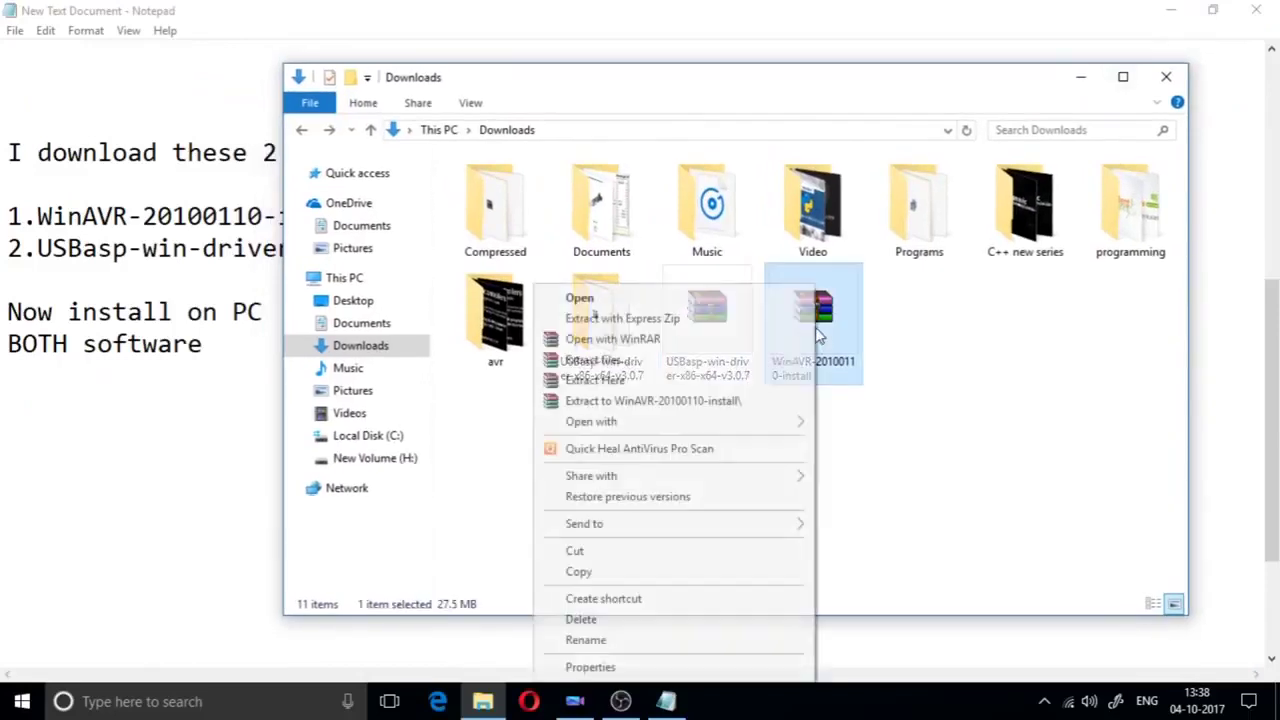
pyautogui.click(596, 380)
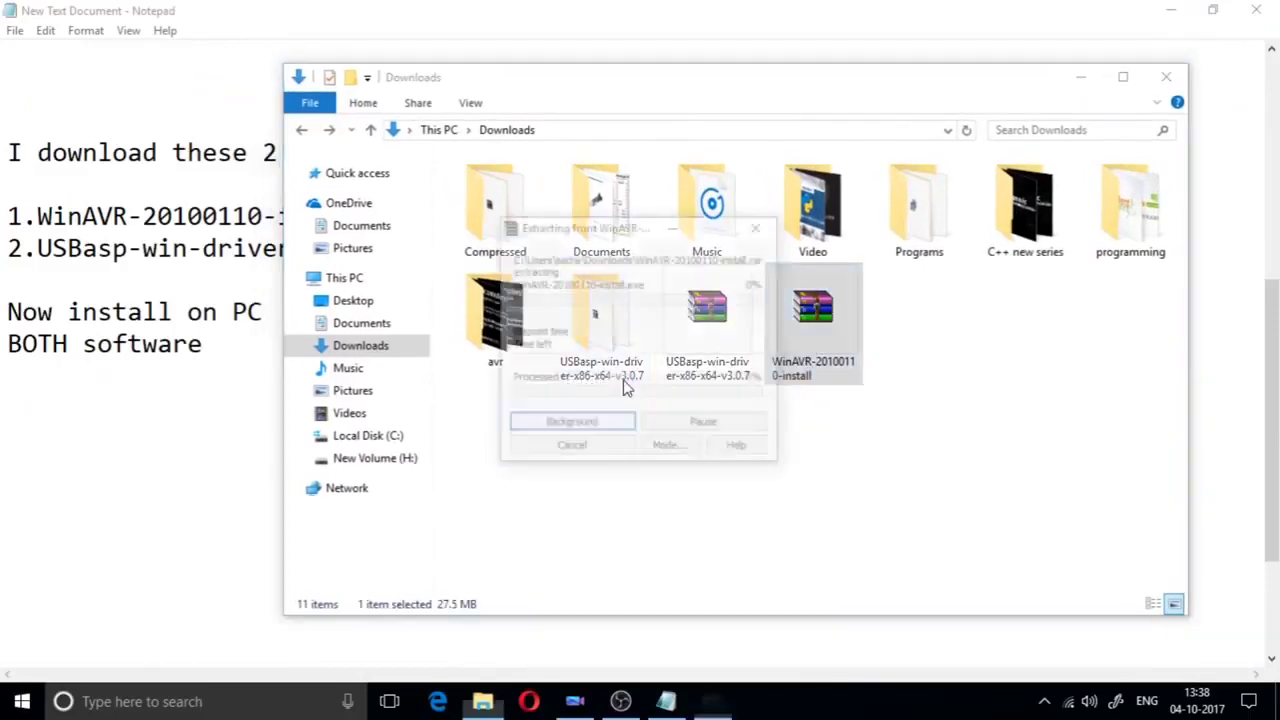
# - Run the extracted WinAVR 20100110 installer with folder C:\WinAVR-20100110 and all three components, and close the user manual
pyautogui.click(918, 336)
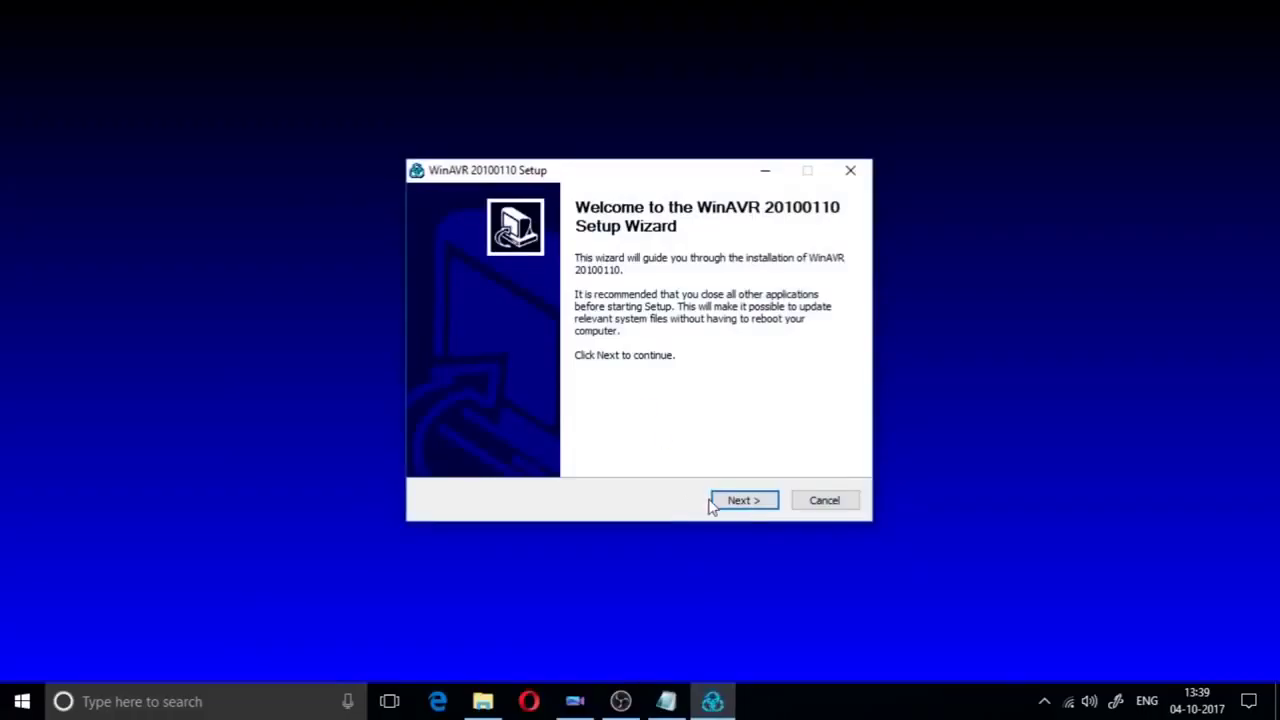
pyautogui.click(738, 505)
pyautogui.click(742, 501)
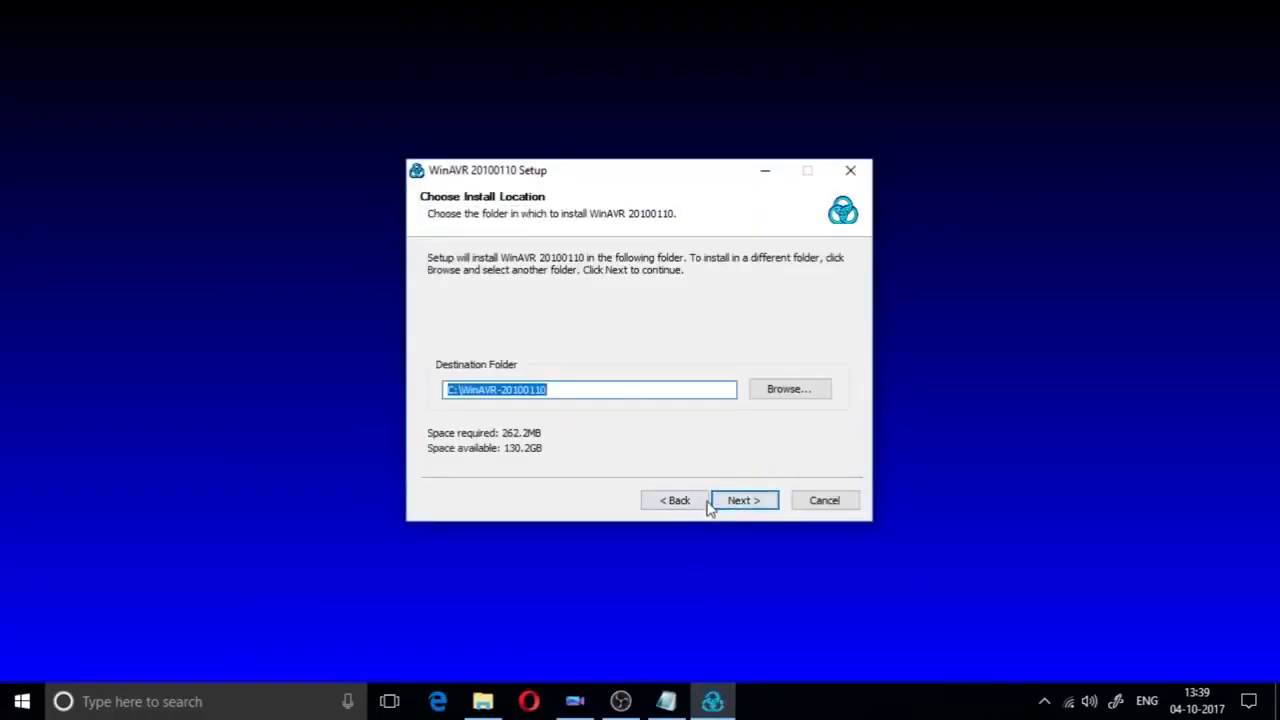
pyautogui.click(743, 502)
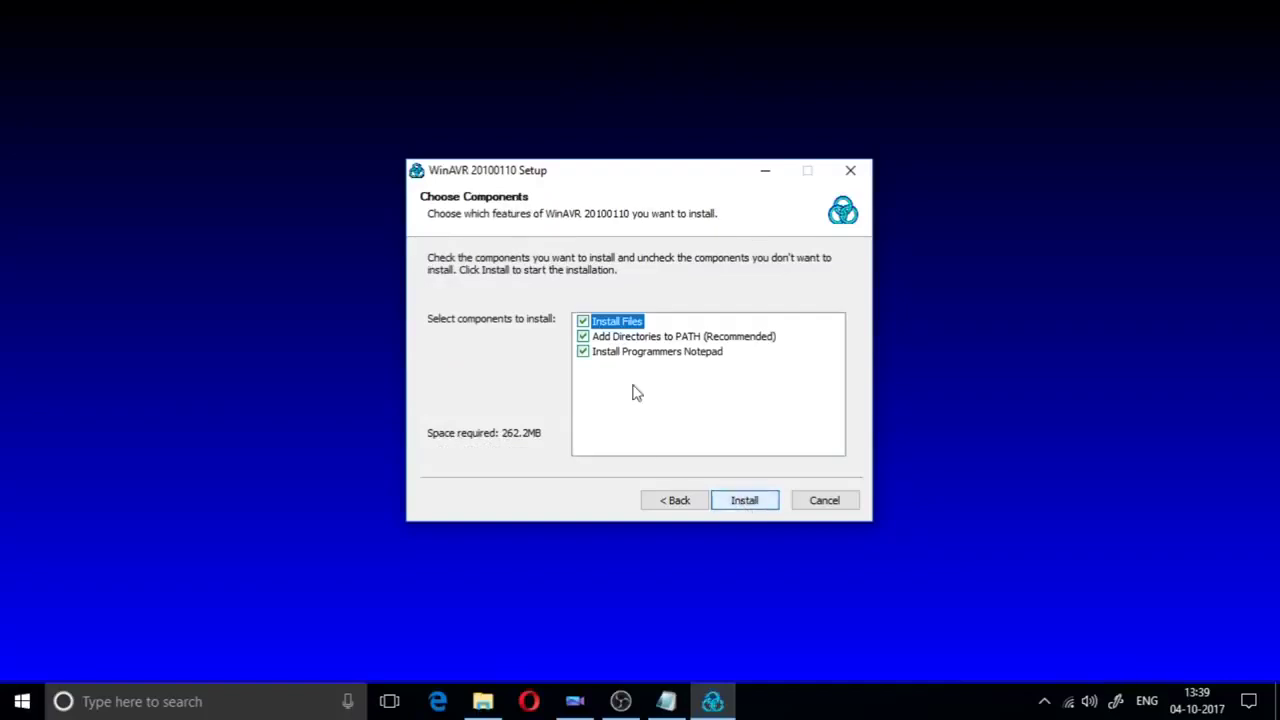
pyautogui.click(760, 508)
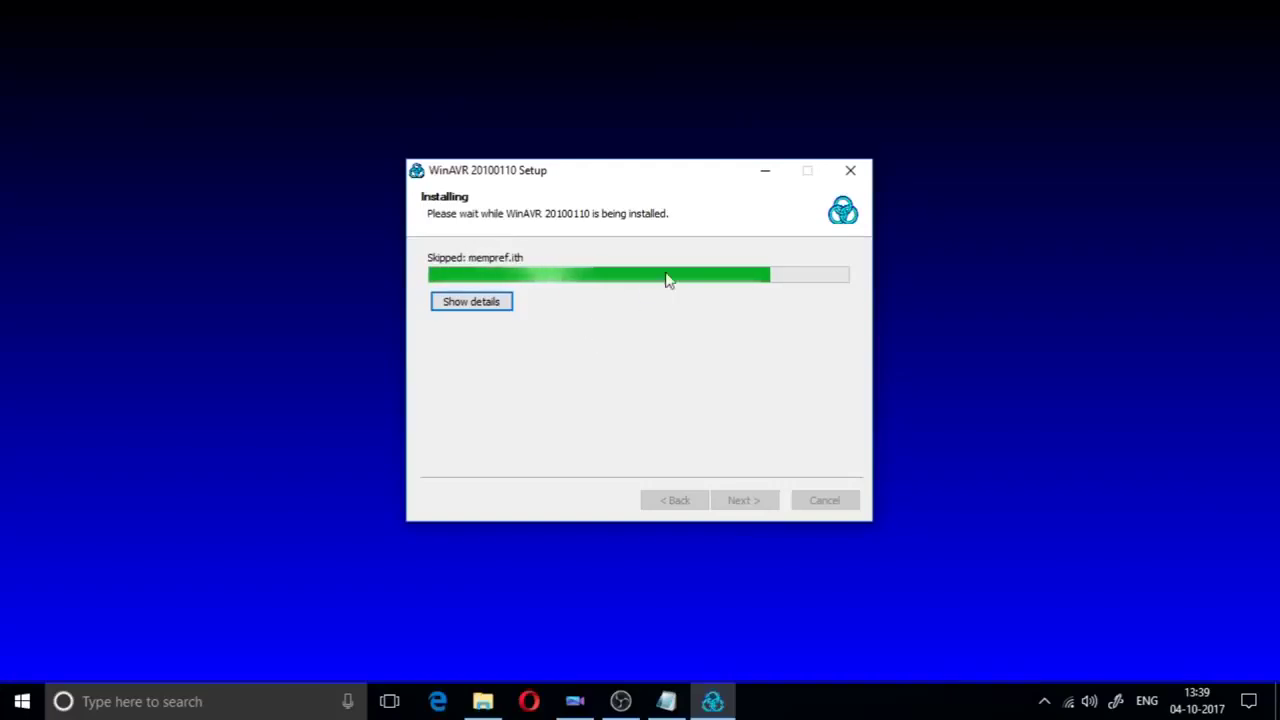
pyautogui.moveTo(655, 179)
pyautogui.mouseDown()
pyautogui.moveTo(711, 300)
pyautogui.moveTo(557, 150)
pyautogui.moveTo(635, 168)
pyautogui.mouseUp()
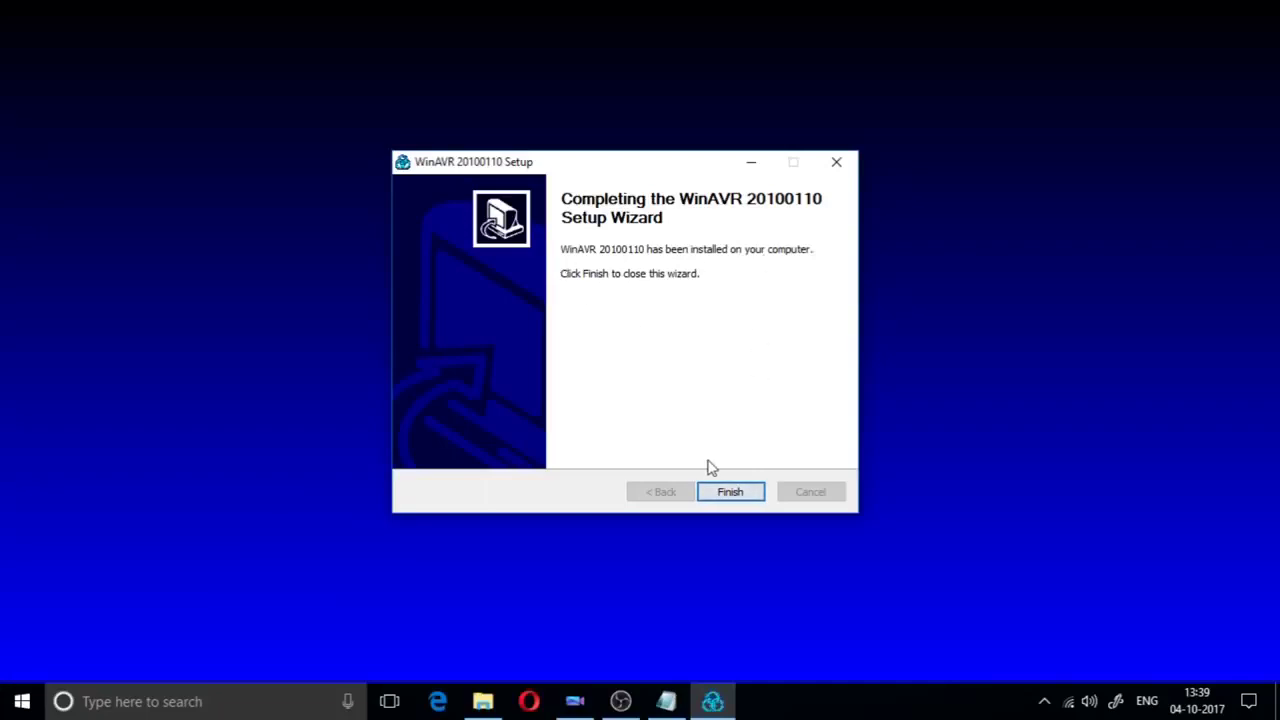
pyautogui.click(729, 492)
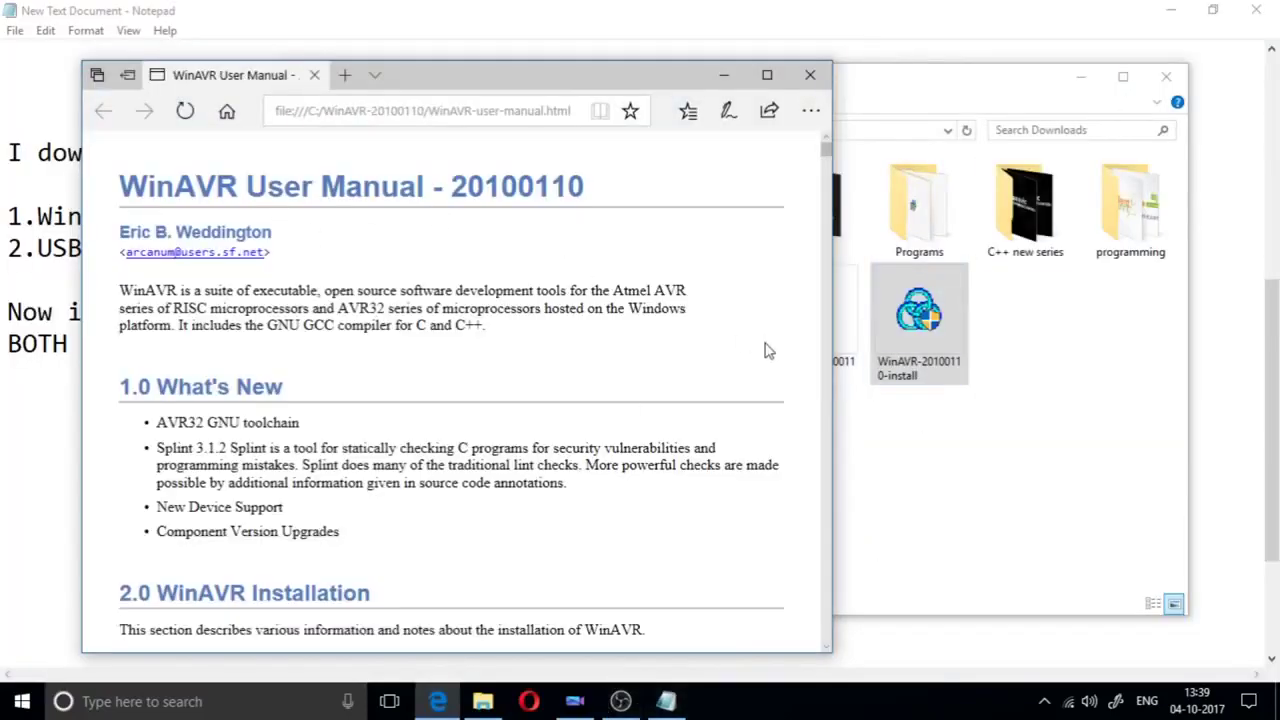
pyautogui.scroll(-4, 764, 350)
pyautogui.click(810, 75)
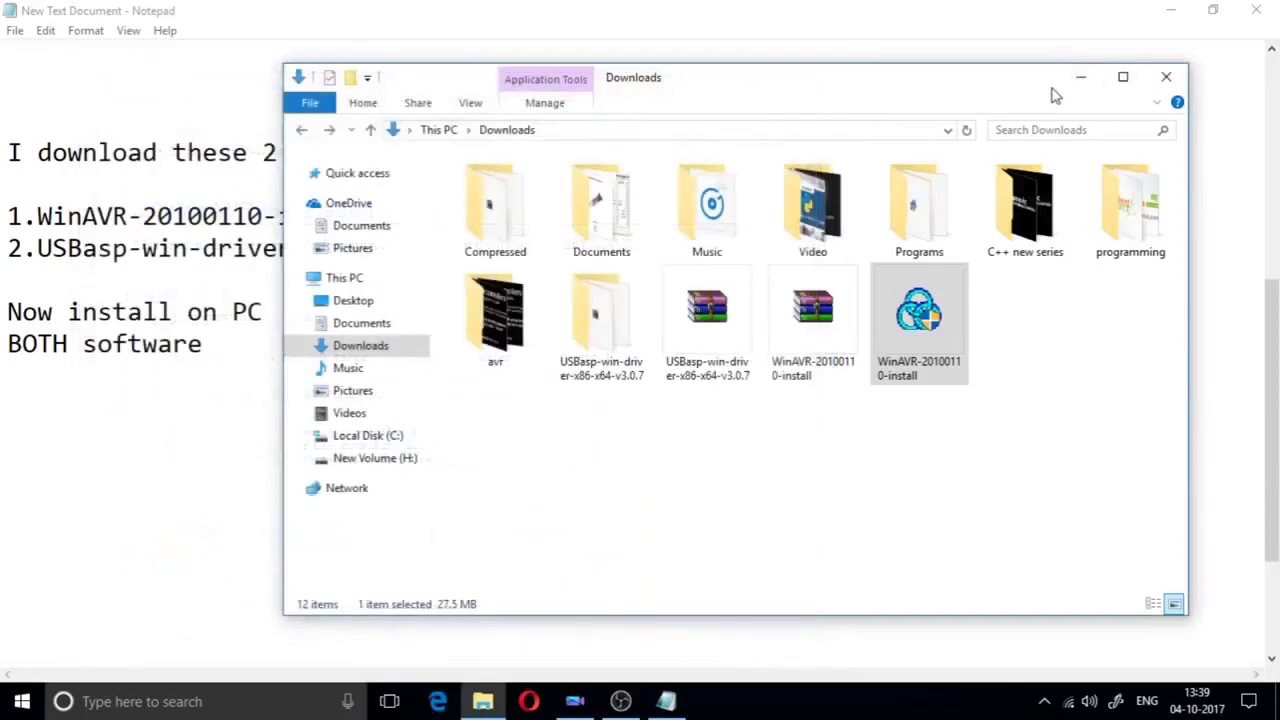
pyautogui.click(1080, 77)
pyautogui.click(1169, 10)
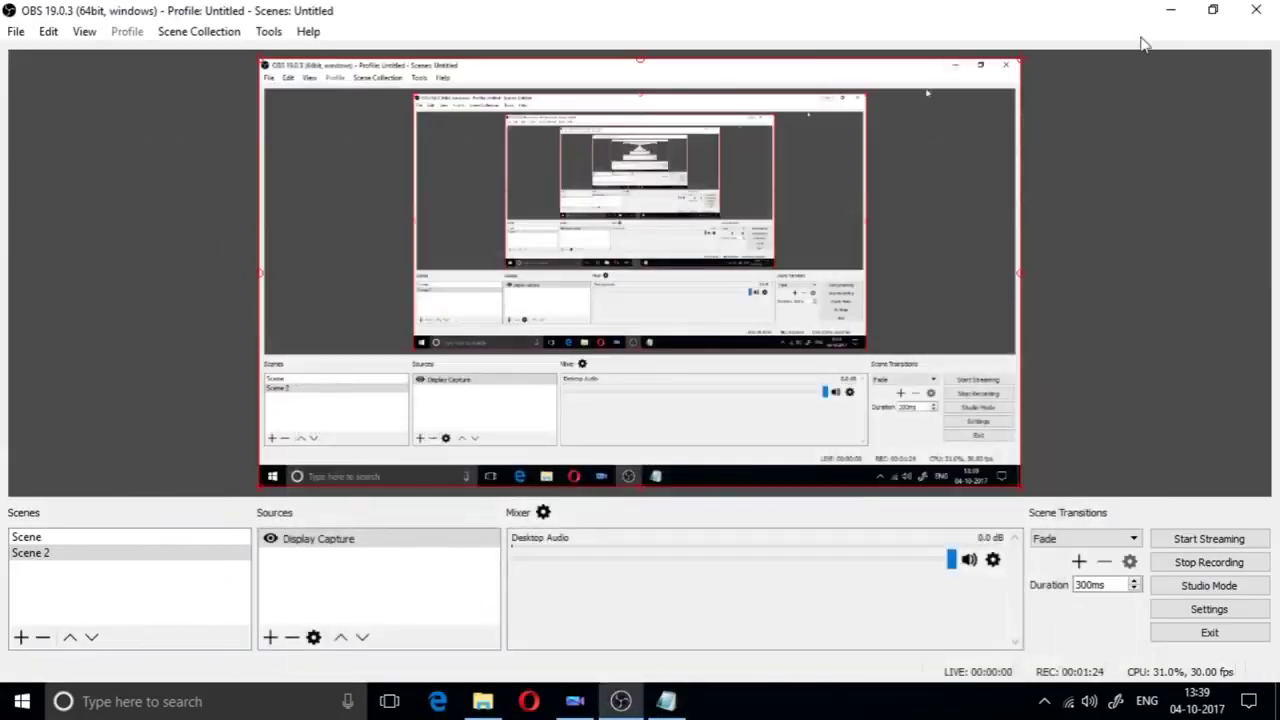
pyautogui.click(1170, 10)
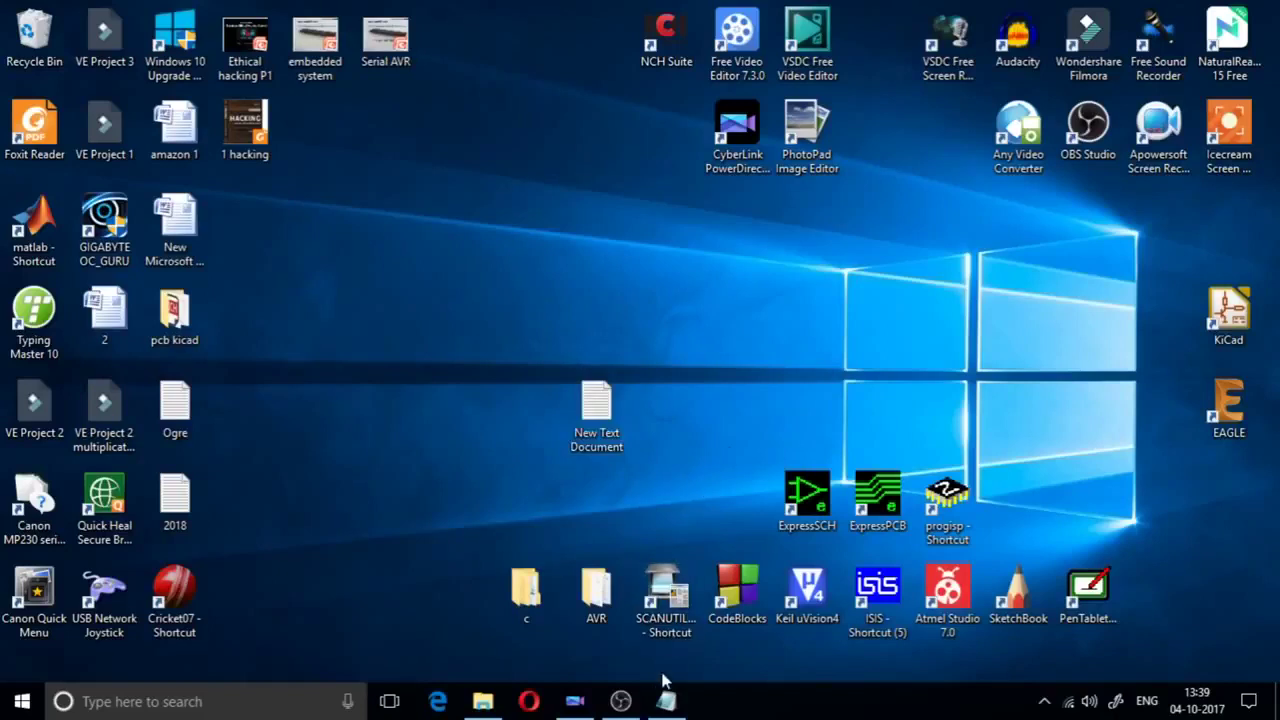
pyautogui.click(483, 701)
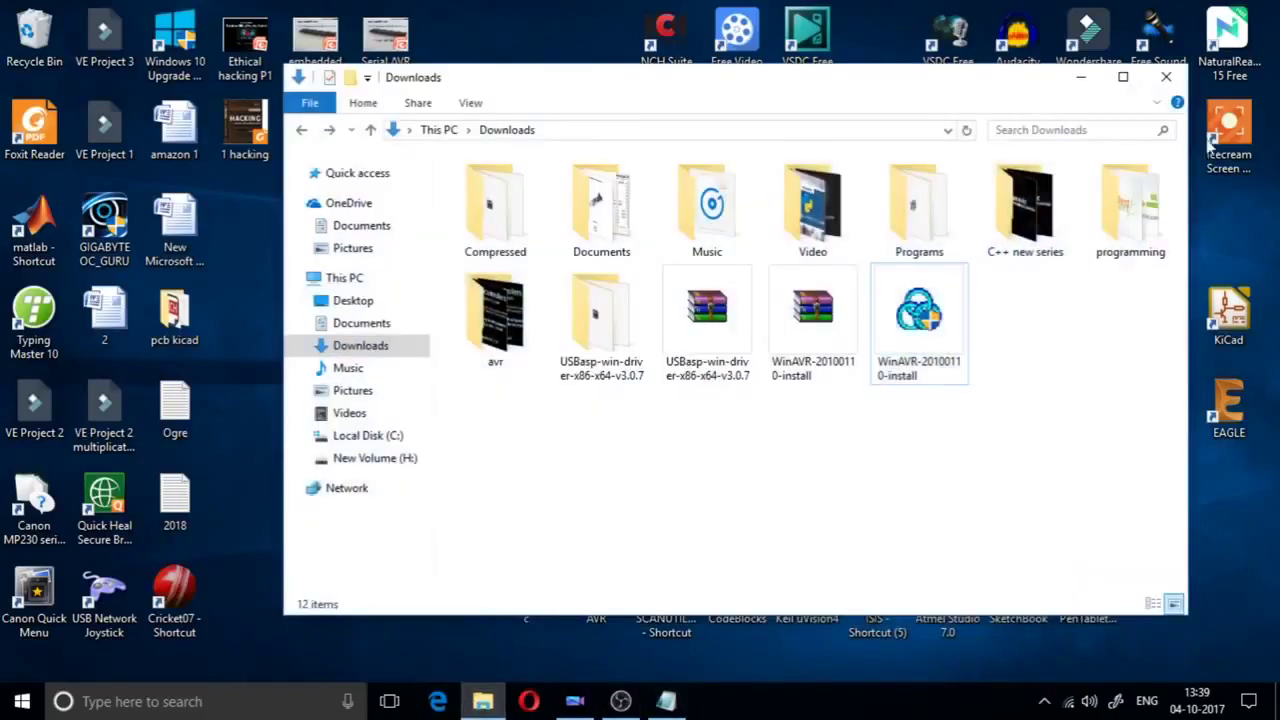
pyautogui.click(1123, 77)
pyautogui.click(1213, 10)
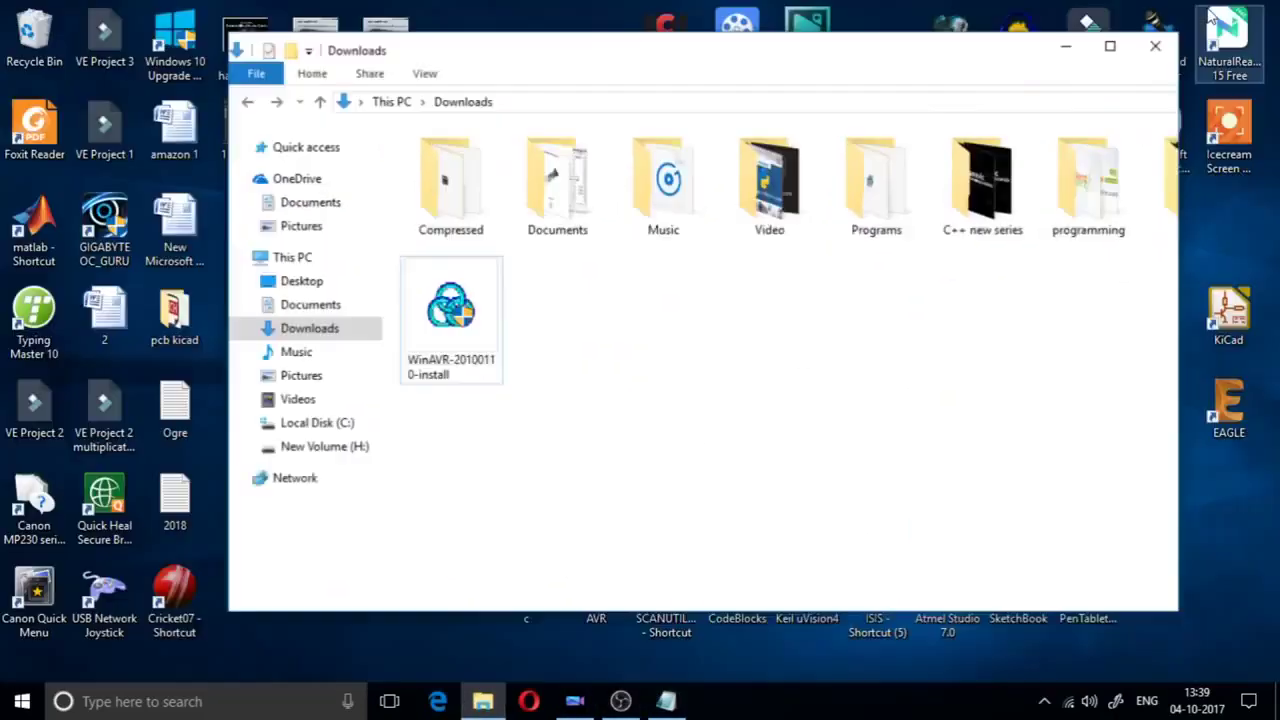
# - Extract the USBasp-win-driver-x86-x64-v3.0.7 archive into its own folder in Downloads, replacing all existing files
pyautogui.click(666, 701)
pyautogui.click(483, 701)
pyautogui.click(697, 330)
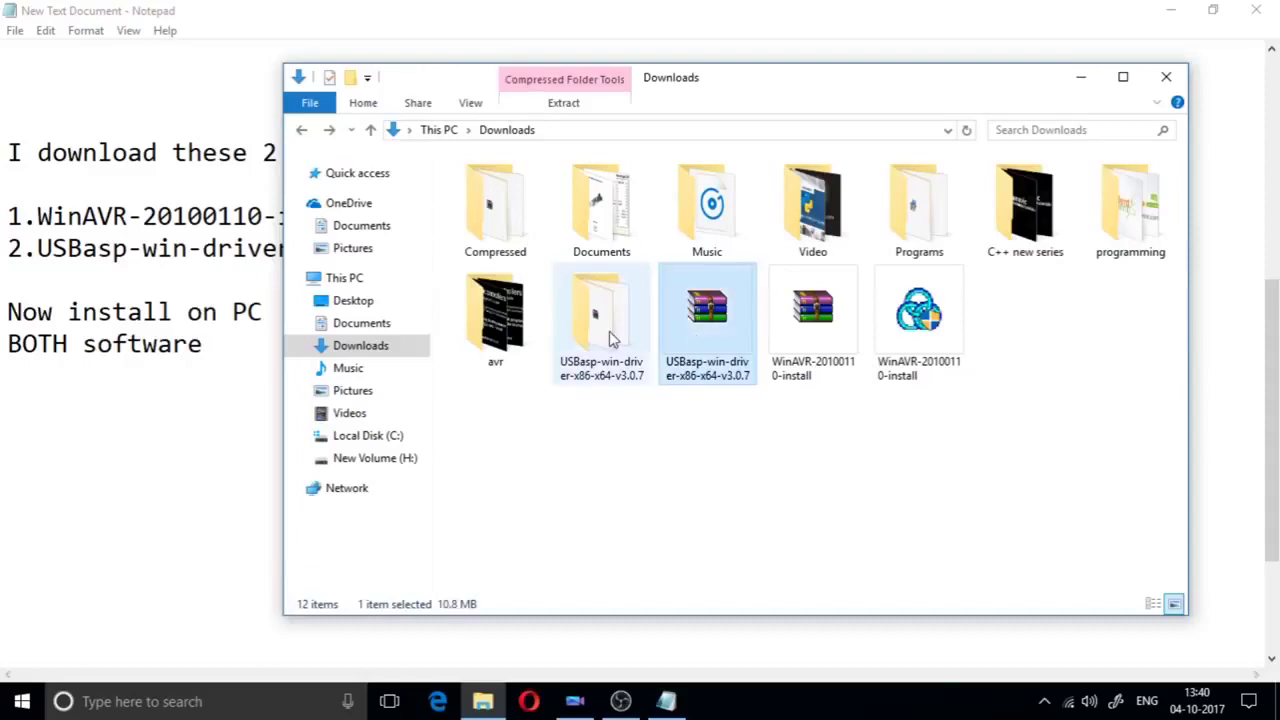
pyautogui.rightClick(705, 312)
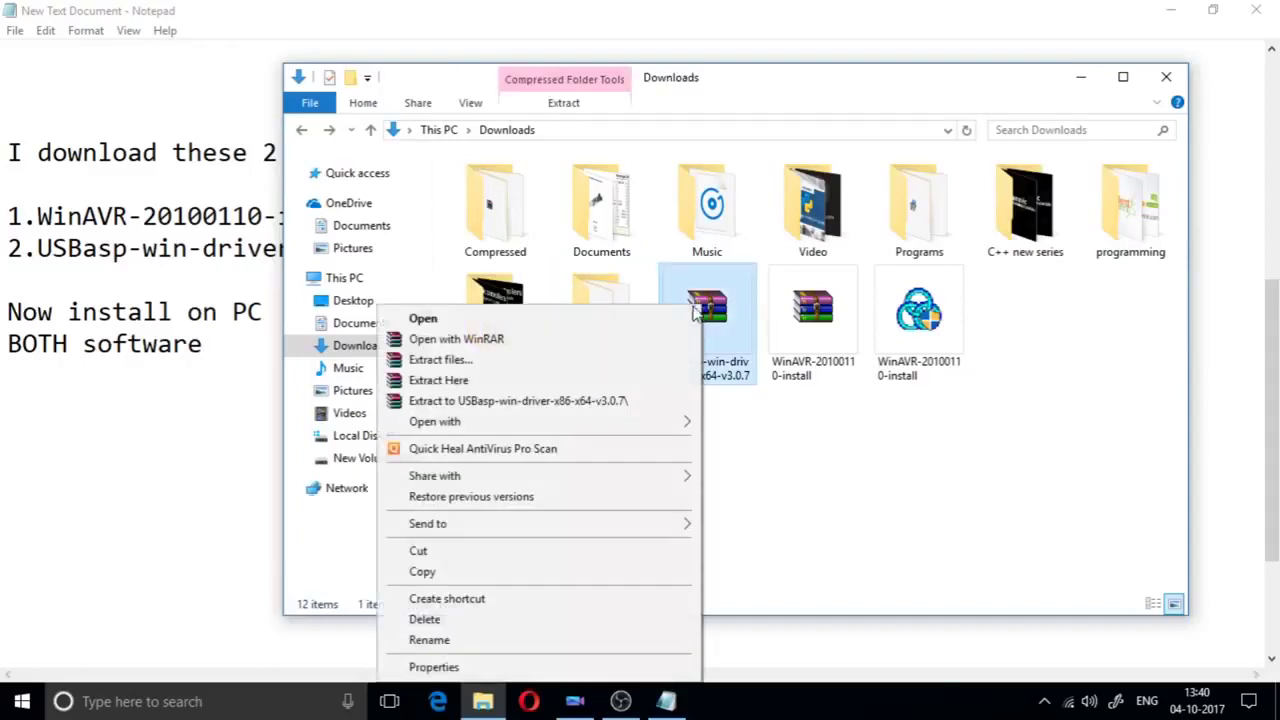
pyautogui.click(563, 360)
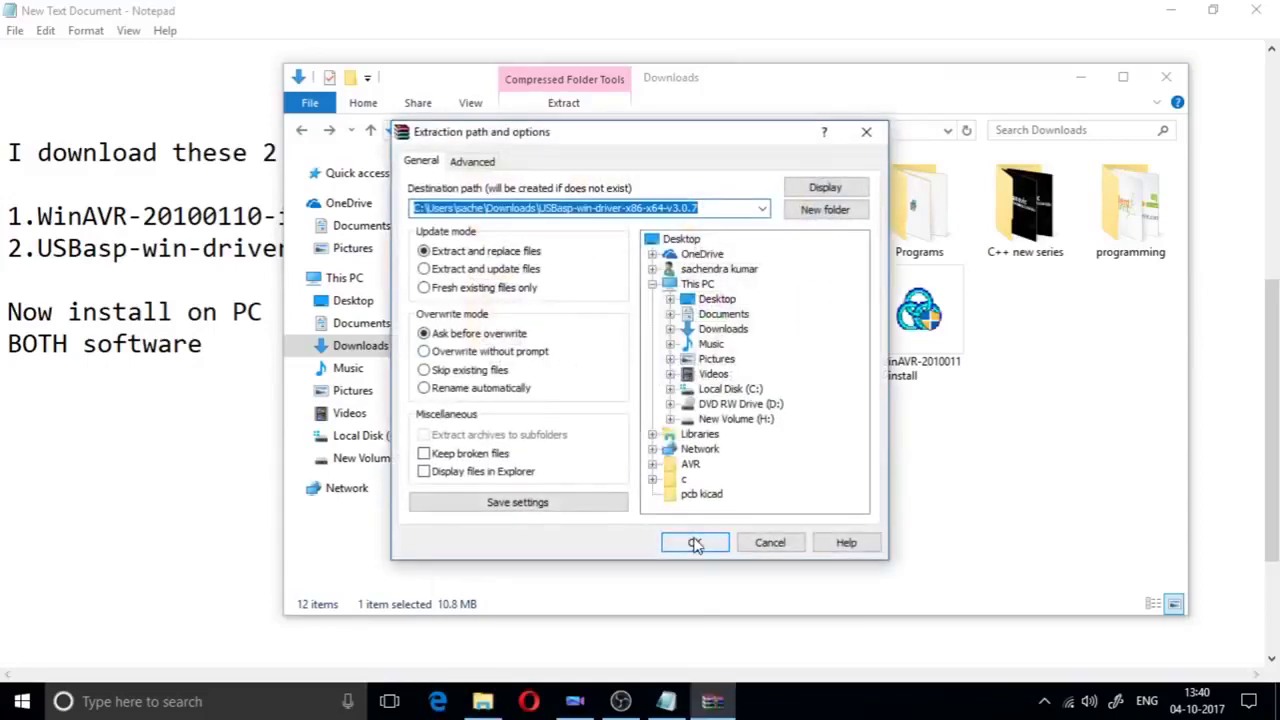
pyautogui.click(695, 543)
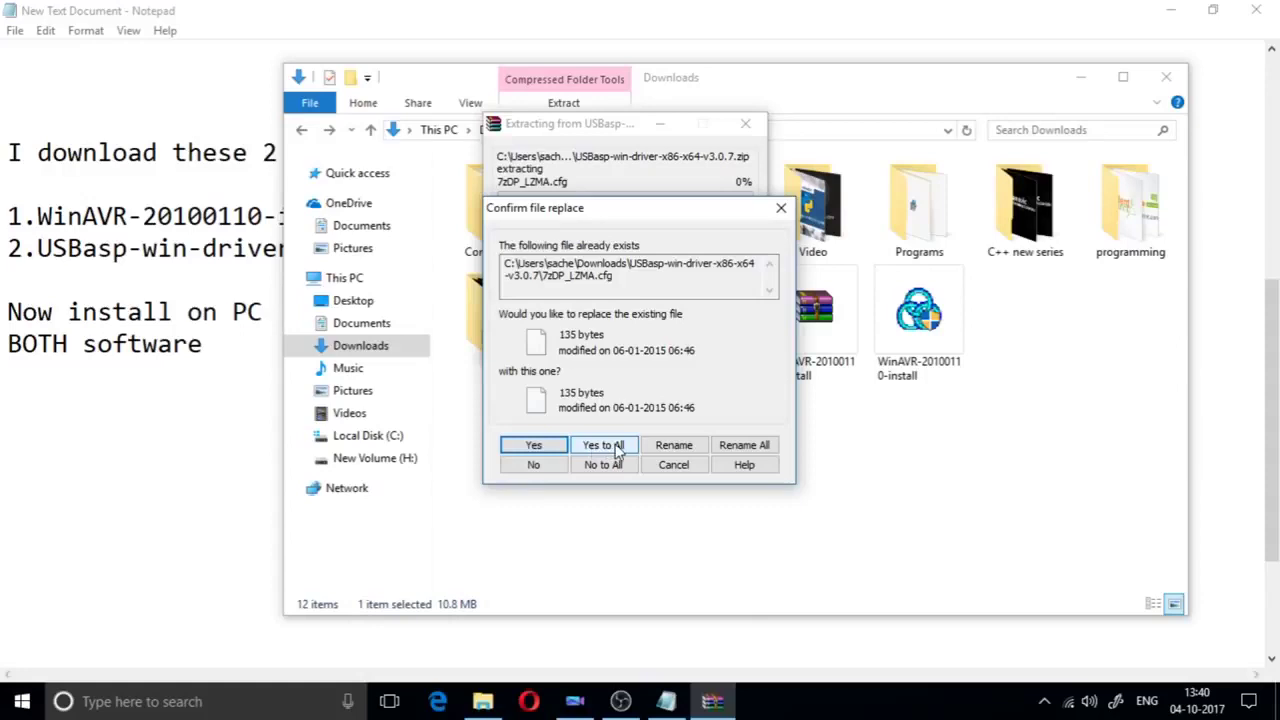
pyautogui.click(615, 449)
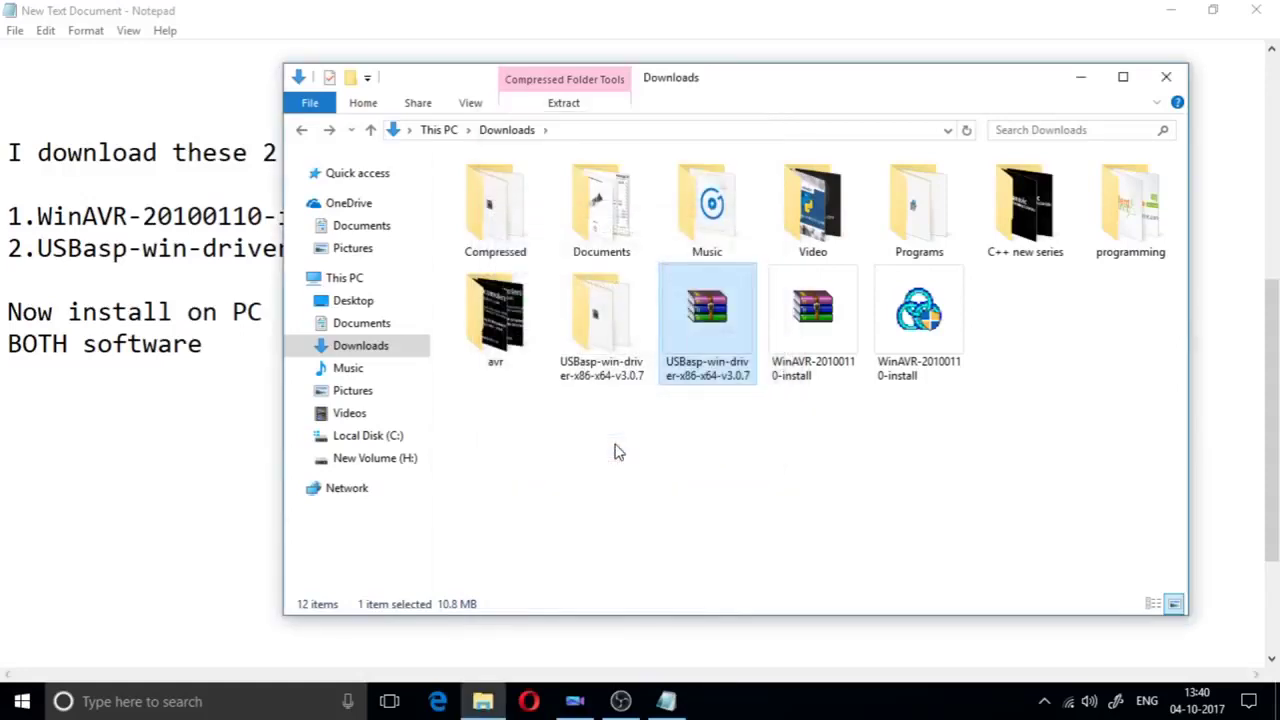
pyautogui.click(856, 467)
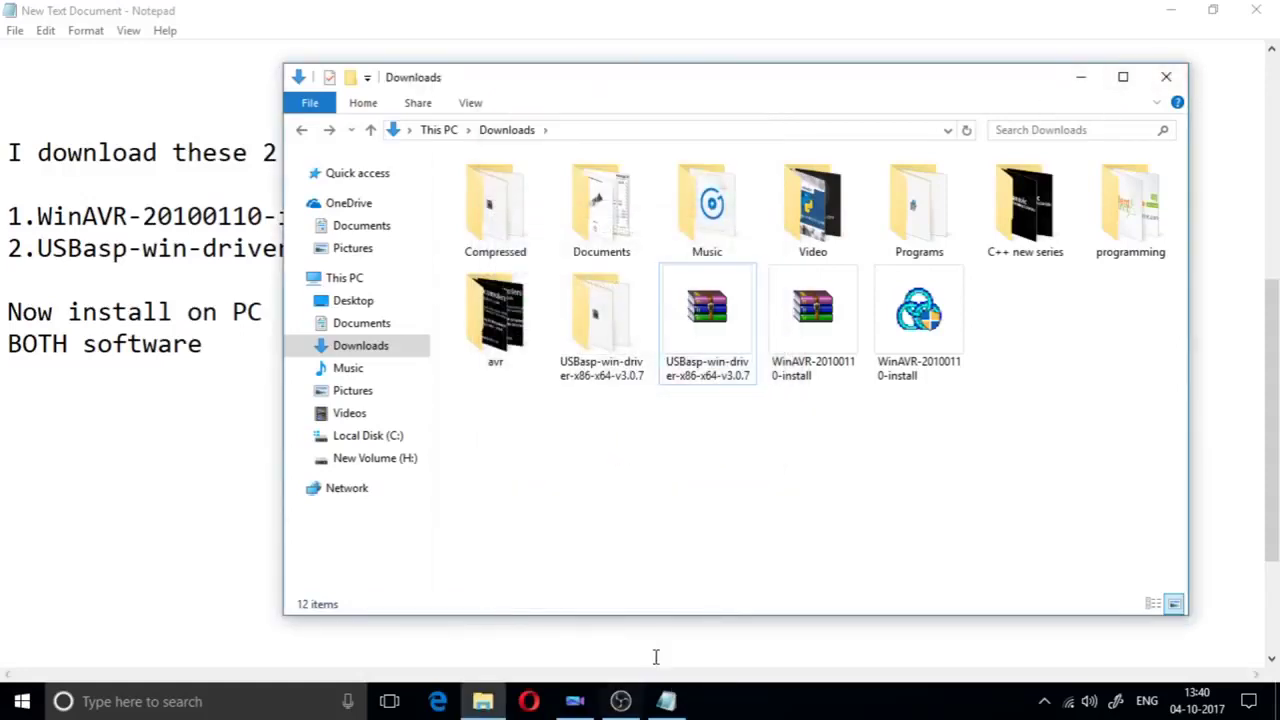
# - Return to the Notepad notes and add the line "complete successfully" below "BOTH software"
pyautogui.click(162, 483)
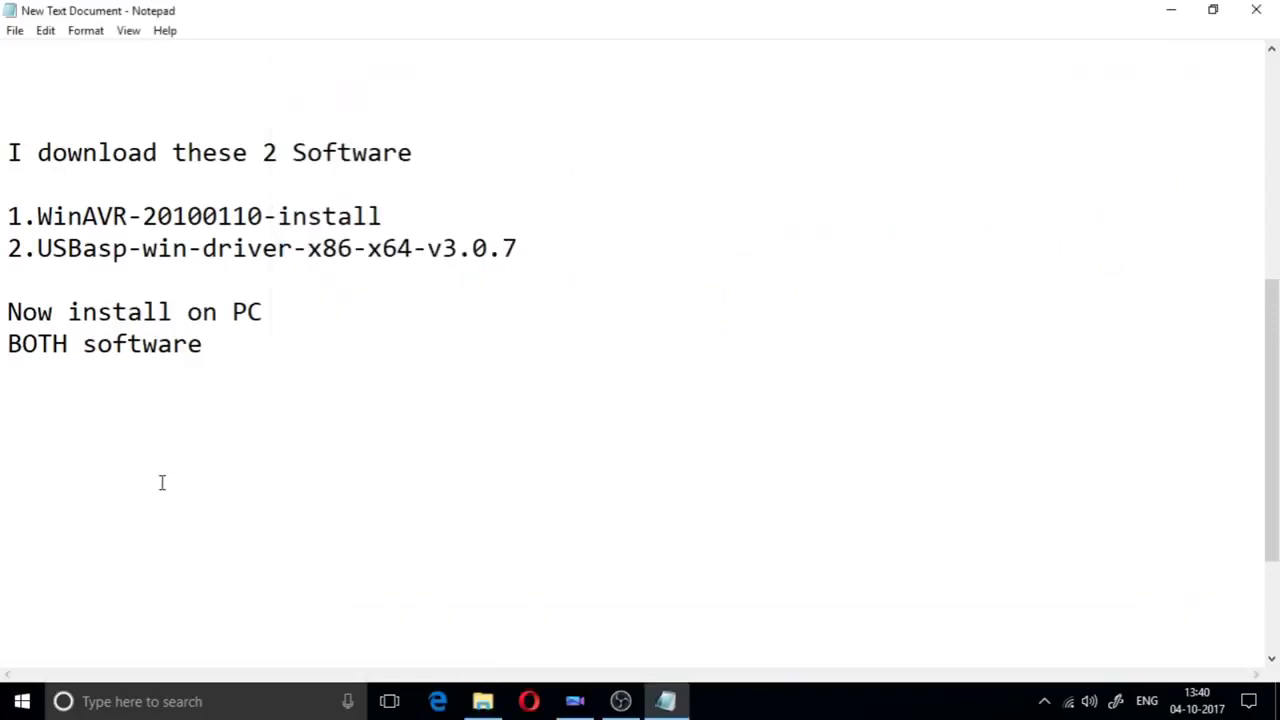
pyautogui.write('complete successfully')
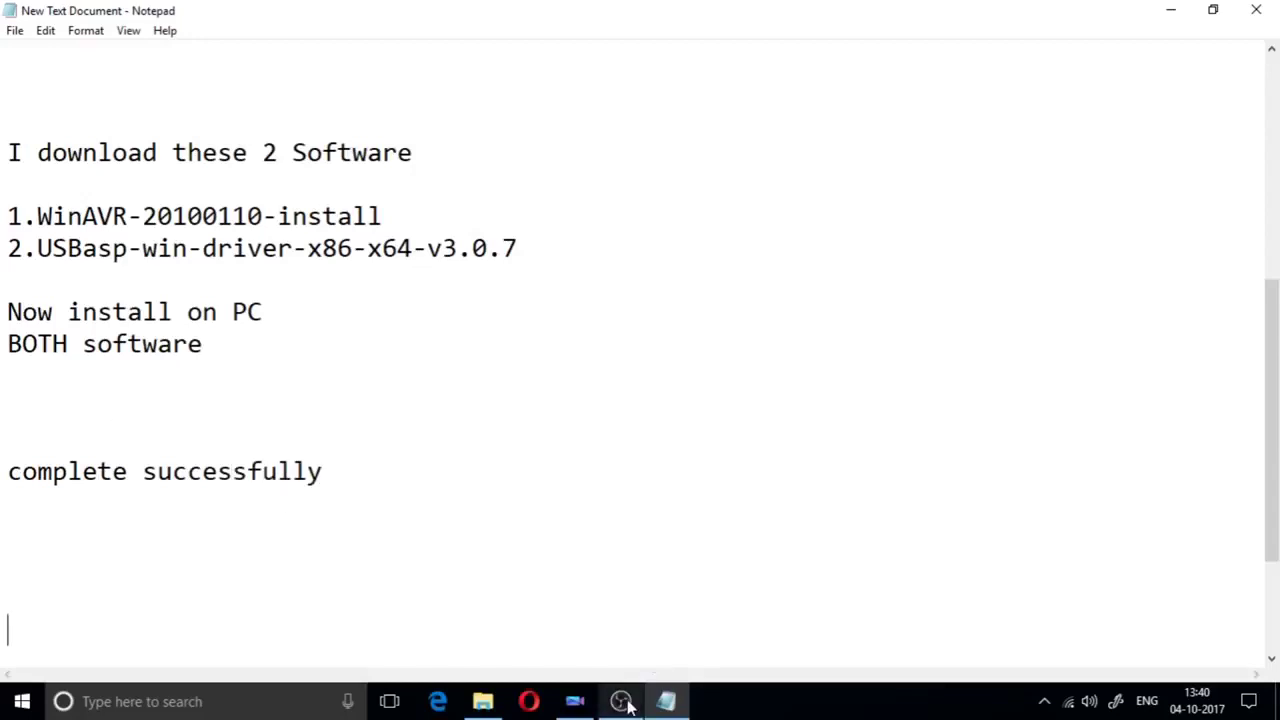
# - Open Device Manager from the system properties of This PC
pyautogui.rightClick(75, 154)
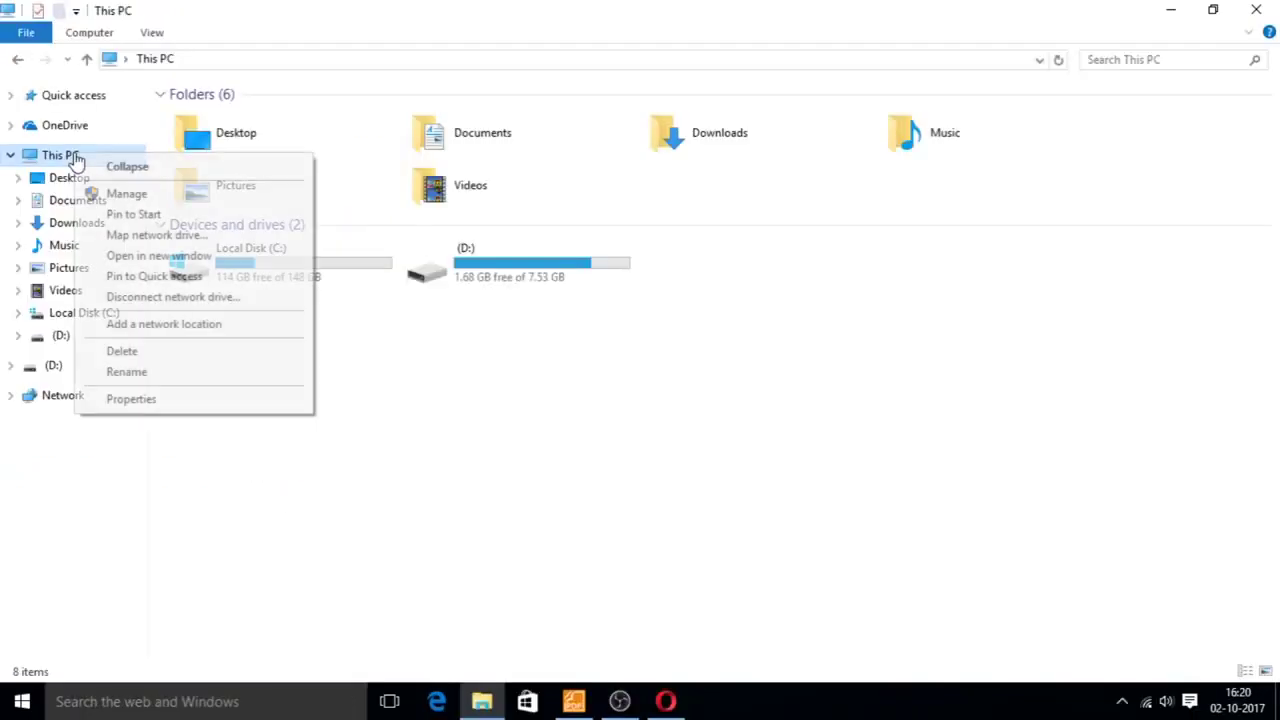
pyautogui.click(131, 399)
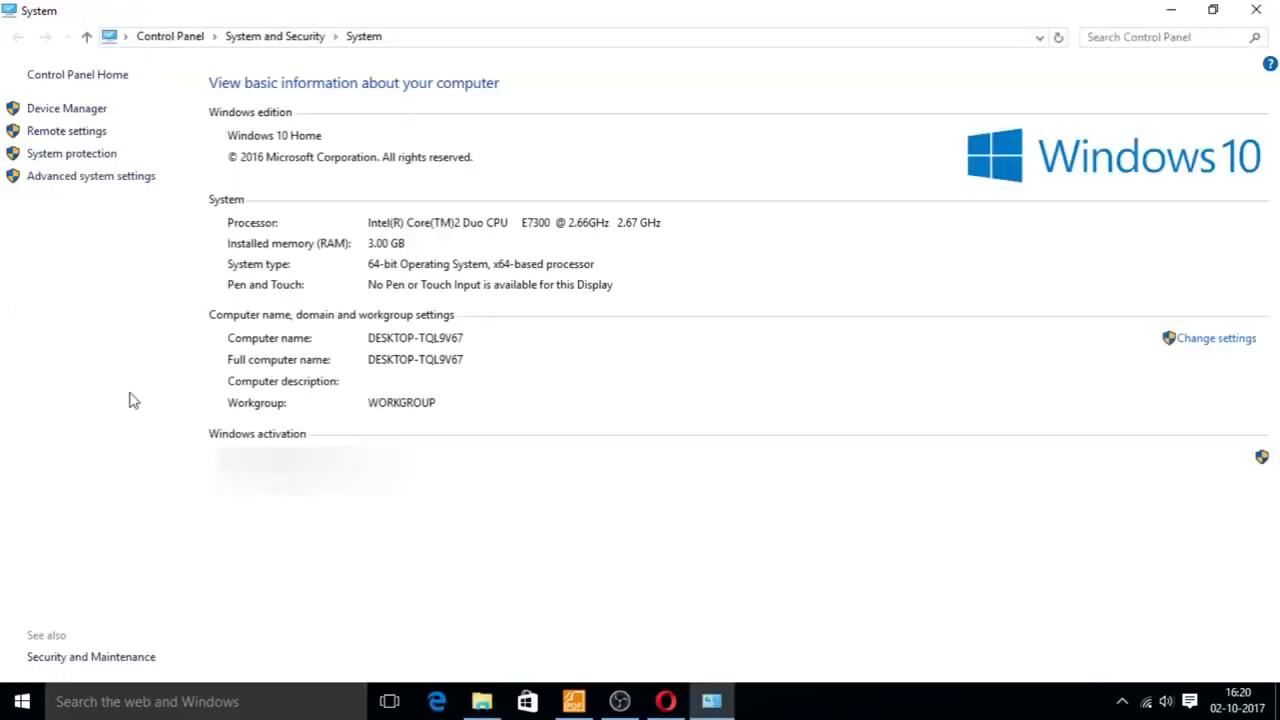
pyautogui.click(78, 112)
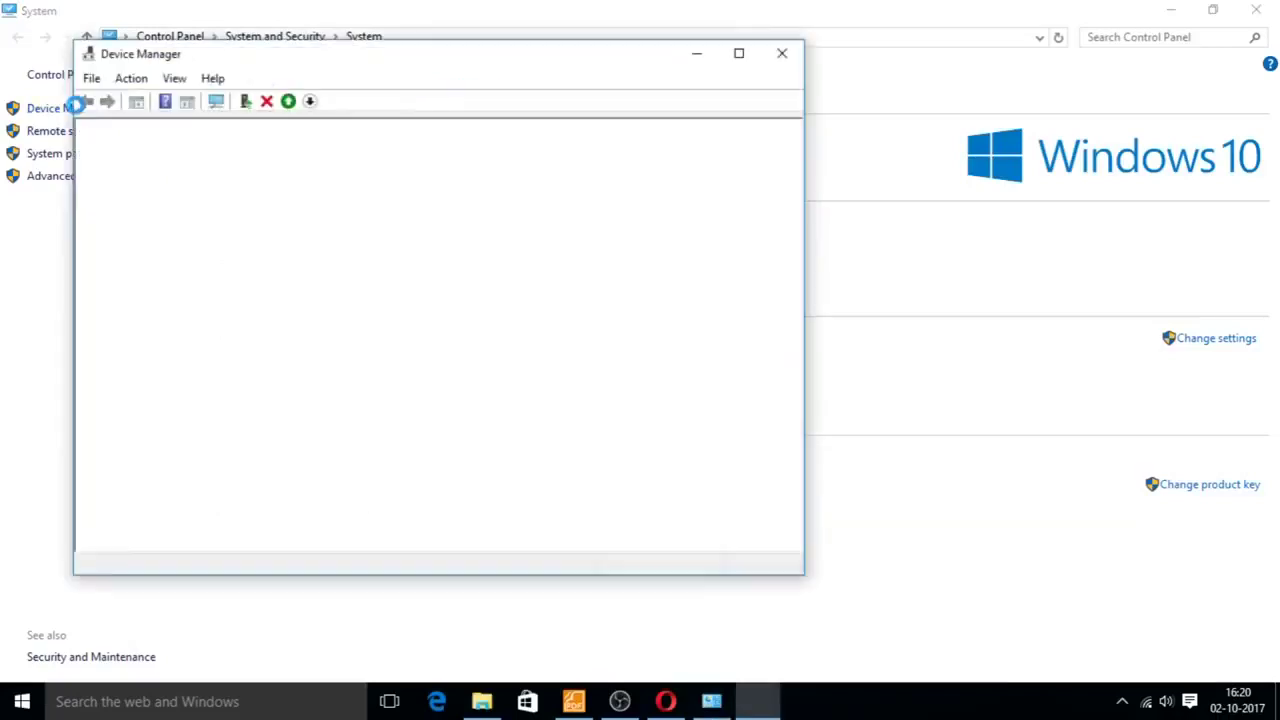
pyautogui.moveTo(211, 62); pyautogui.dragTo(549, 80)
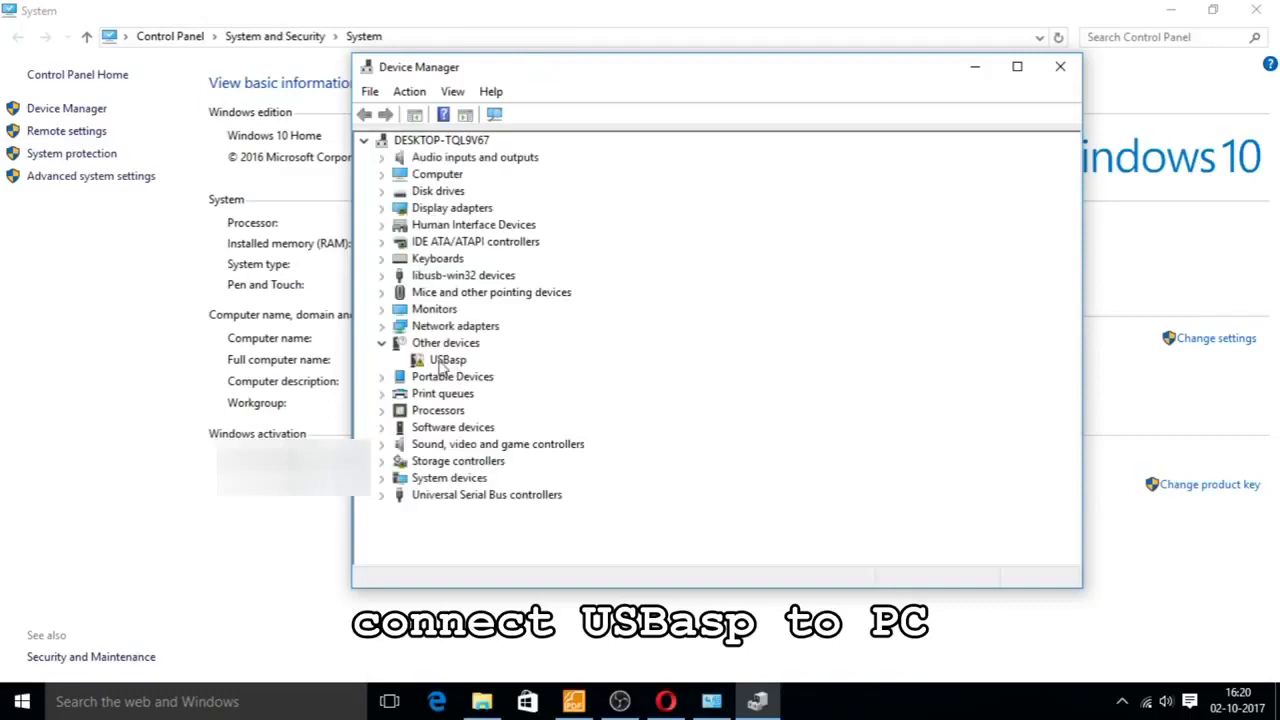
pyautogui.rightClick(436, 362)
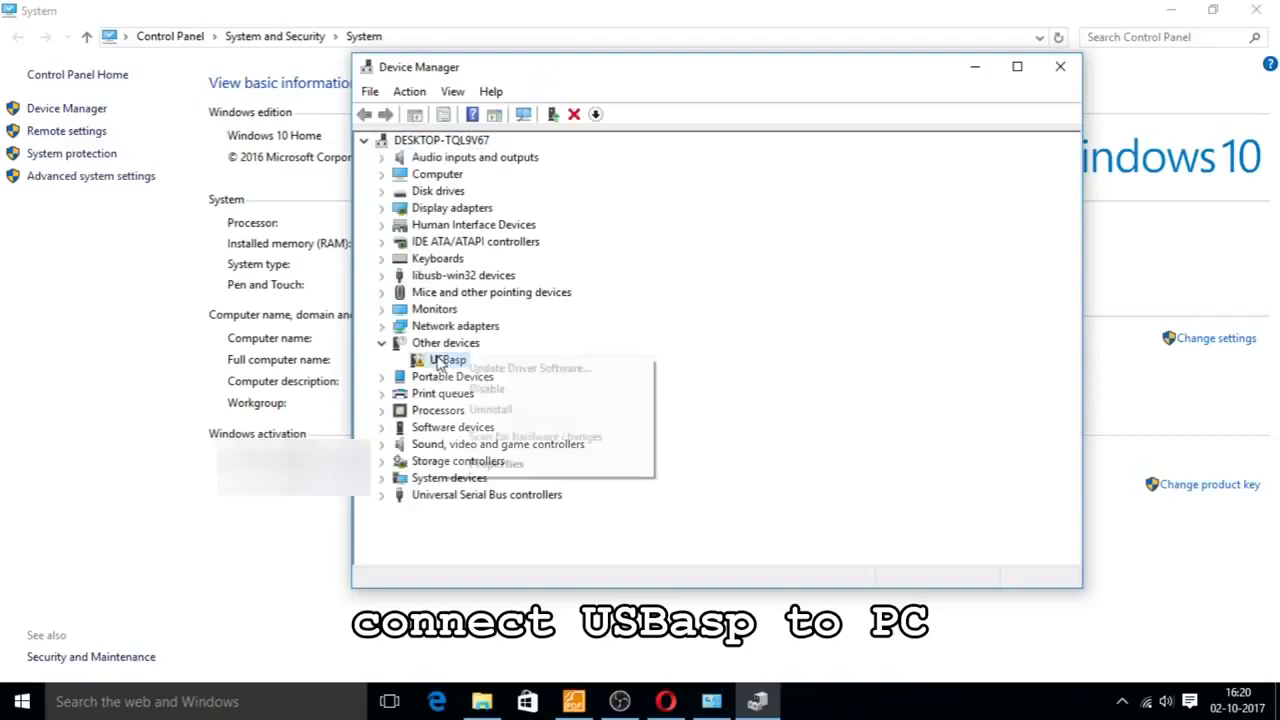
pyautogui.click(452, 367)
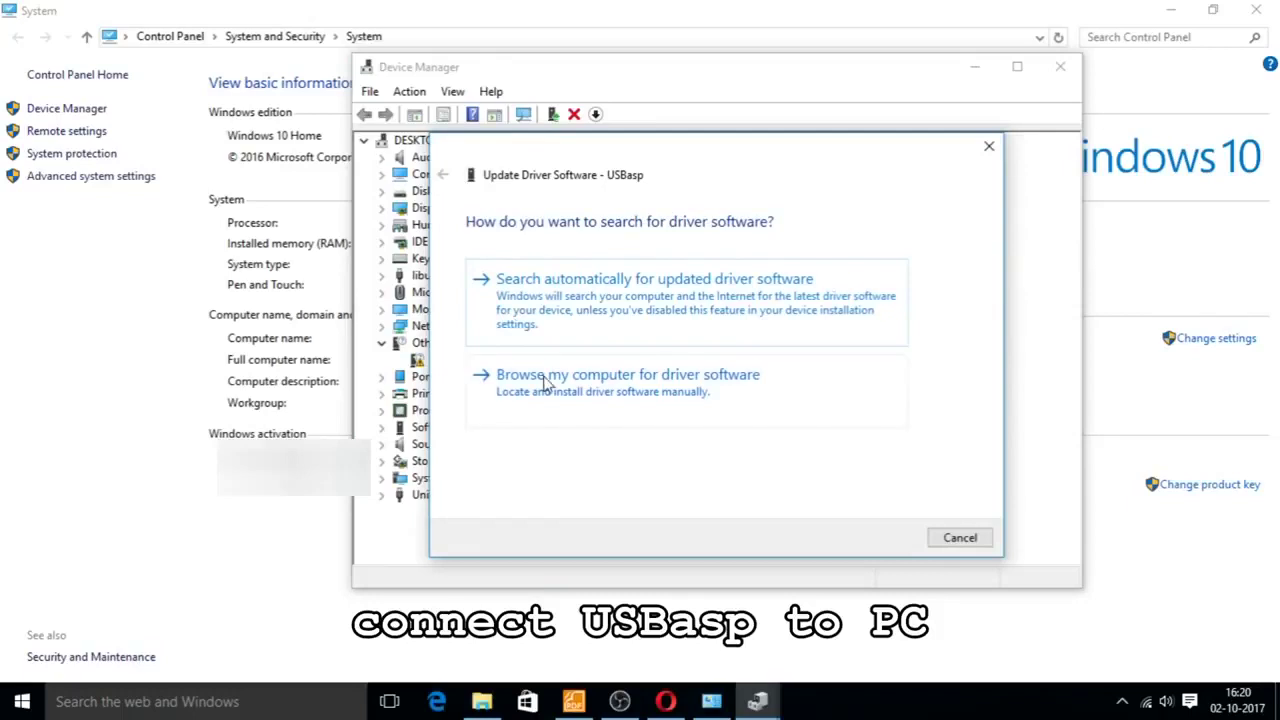
pyautogui.click(547, 384)
pyautogui.click(842, 298)
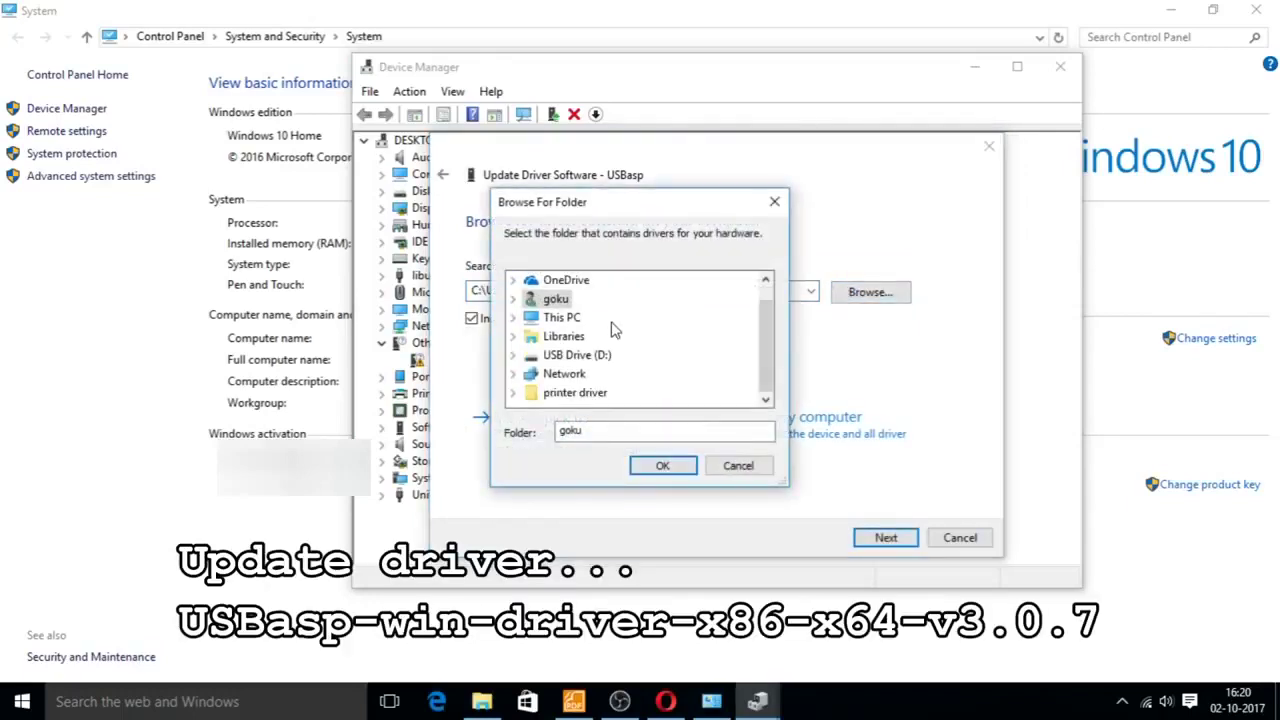
pyautogui.scroll(1, 613, 330)
pyautogui.scroll(-1, 613, 330)
pyautogui.click(513, 318)
pyautogui.doubleClick(603, 335)
pyautogui.scroll(-2, 680, 335)
pyautogui.scroll(2, 680, 335)
pyautogui.scroll(-1, 680, 335)
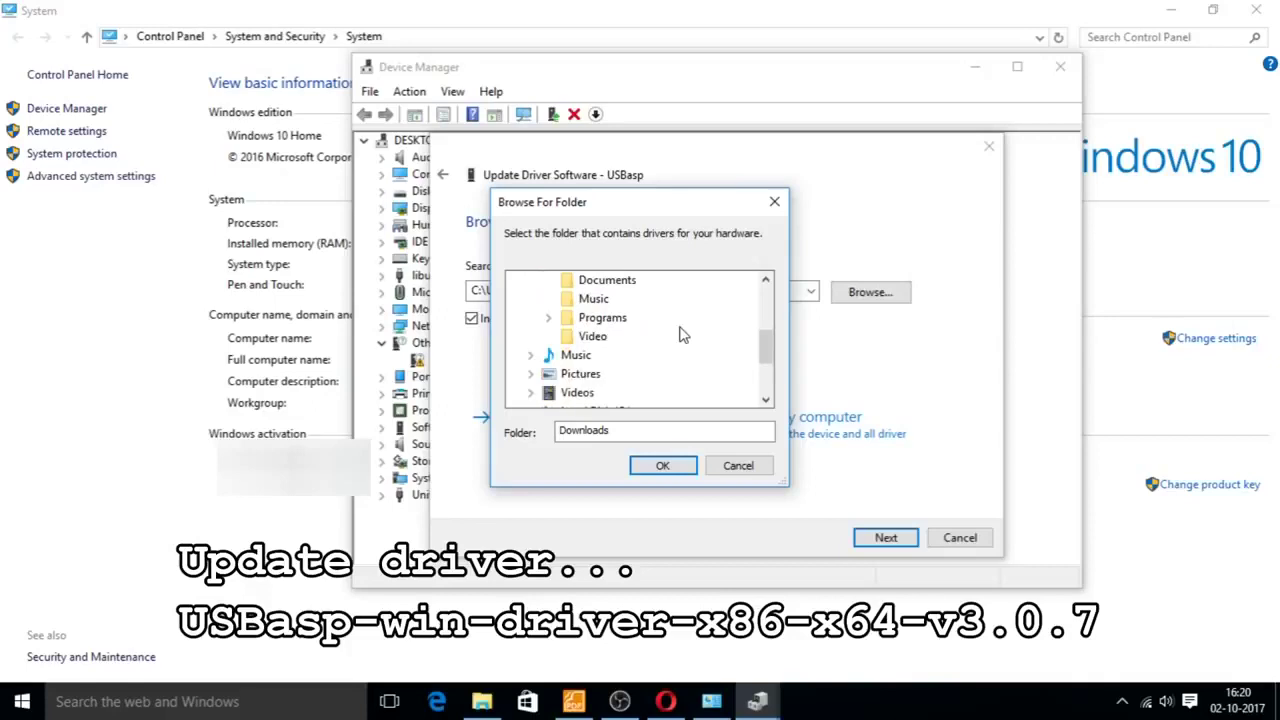
# - Switch to File Explorer and extract the USBasp-win-driver-x86-x64-v3.0.7 archive into its own folder in Downloads
pyautogui.click(482, 701)
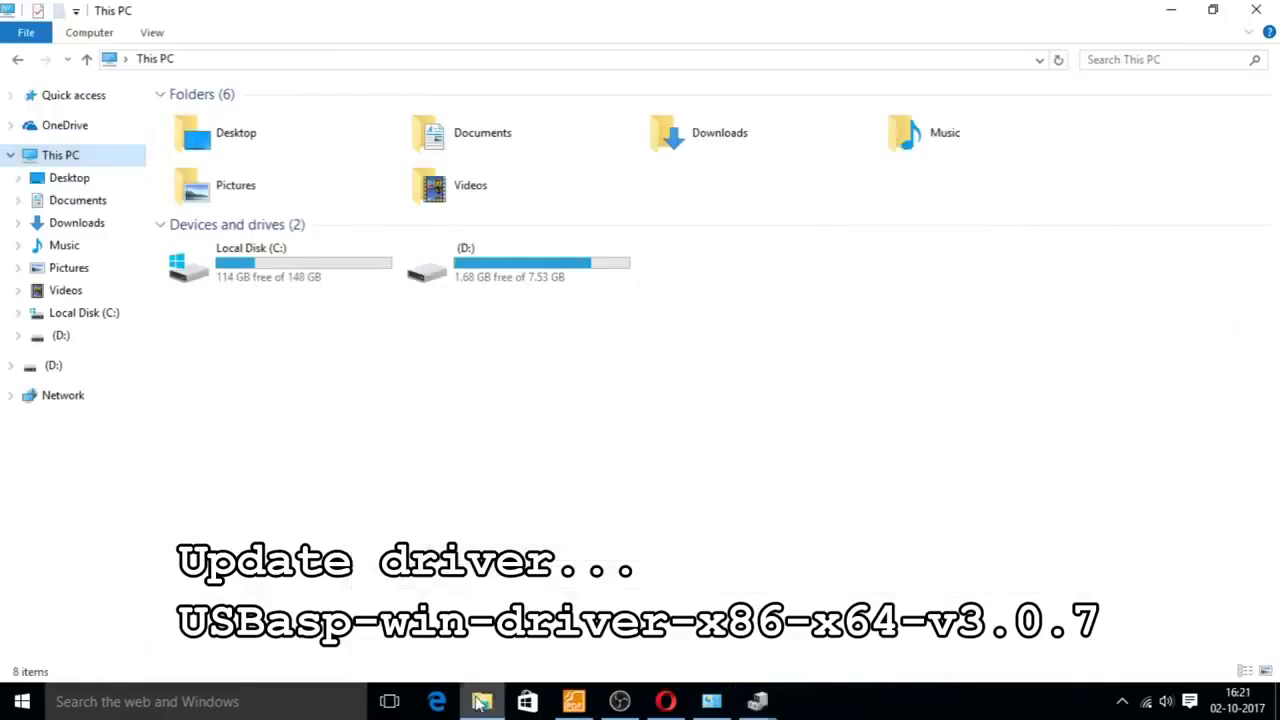
pyautogui.click(77, 222)
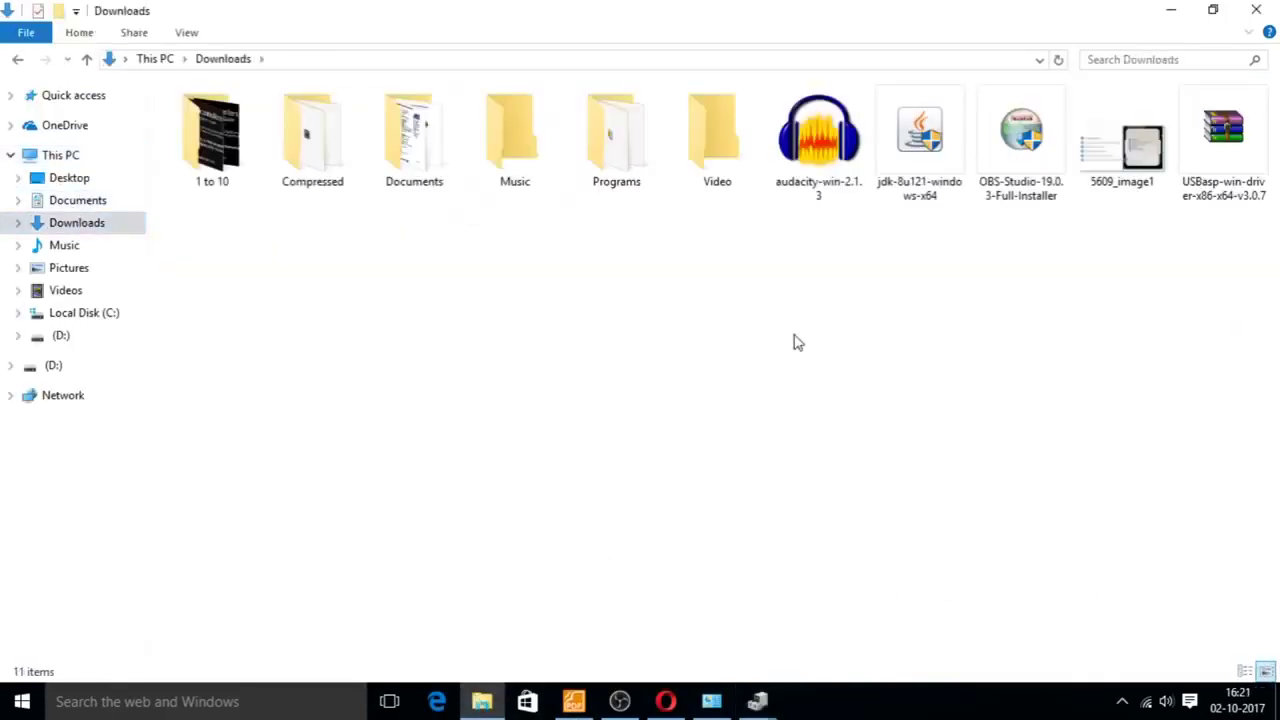
pyautogui.rightClick(1226, 134)
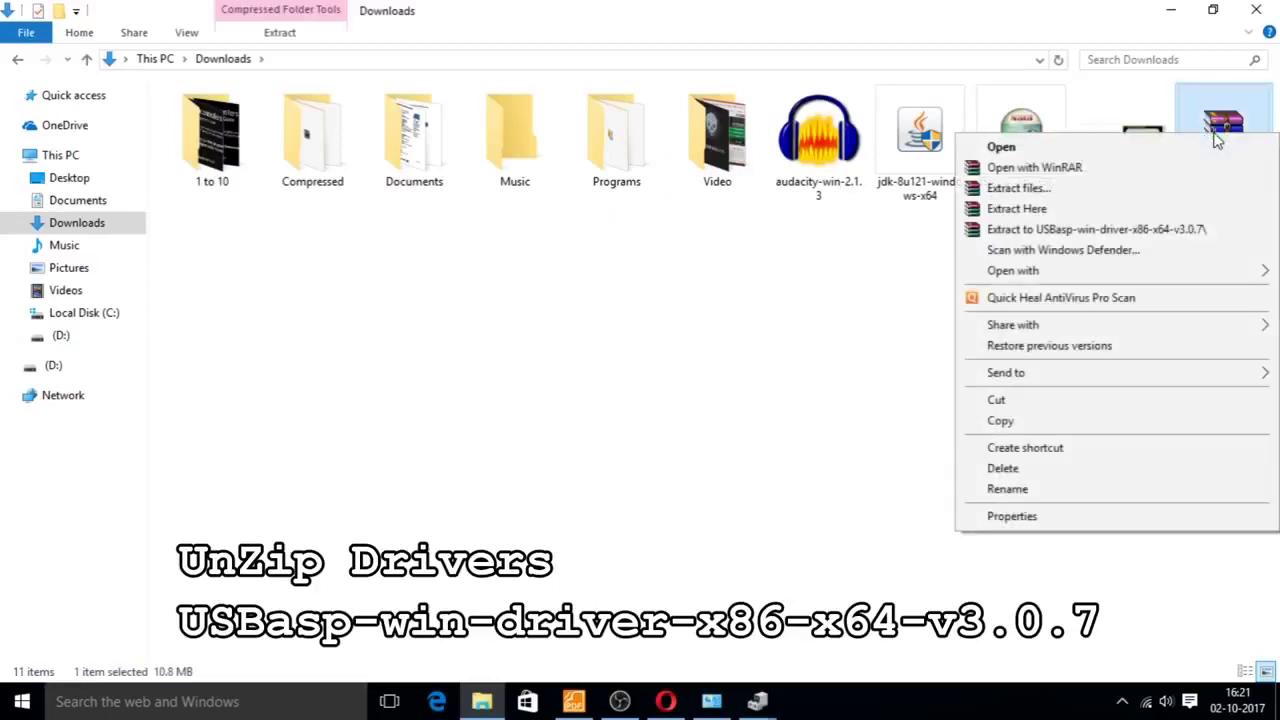
pyautogui.click(1030, 190)
pyautogui.rightClick(1207, 137)
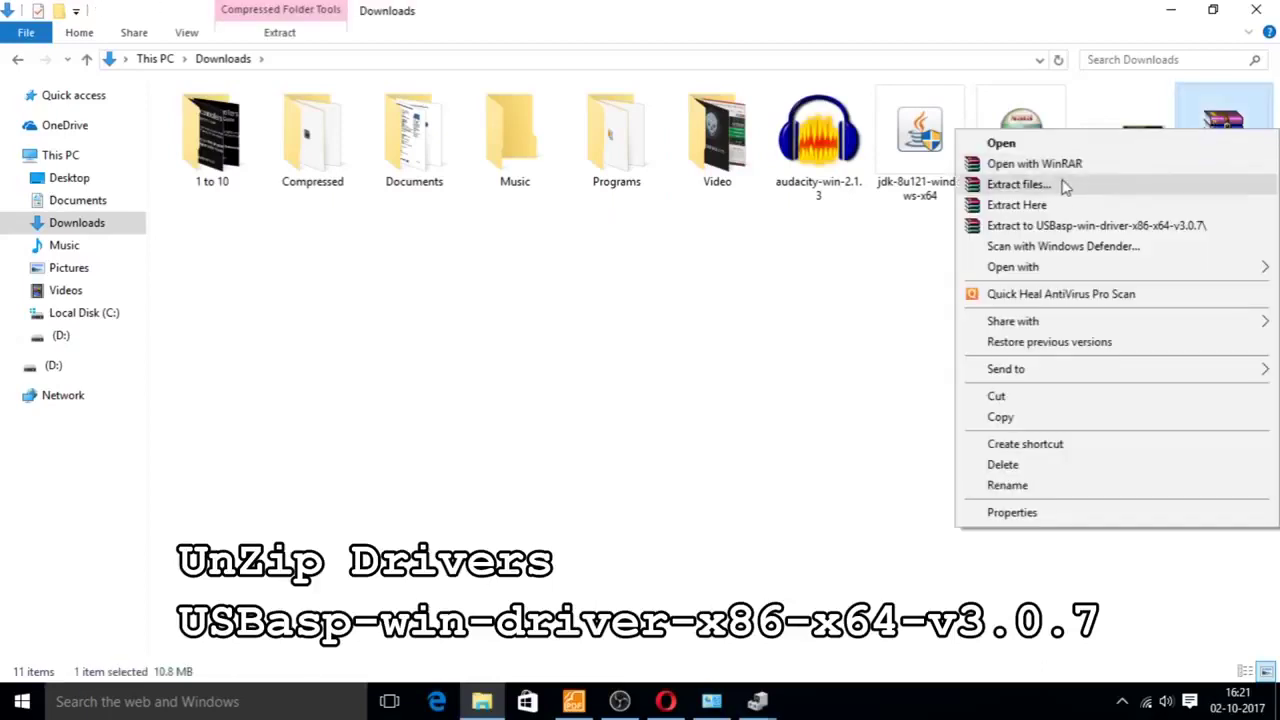
pyautogui.click(1064, 188)
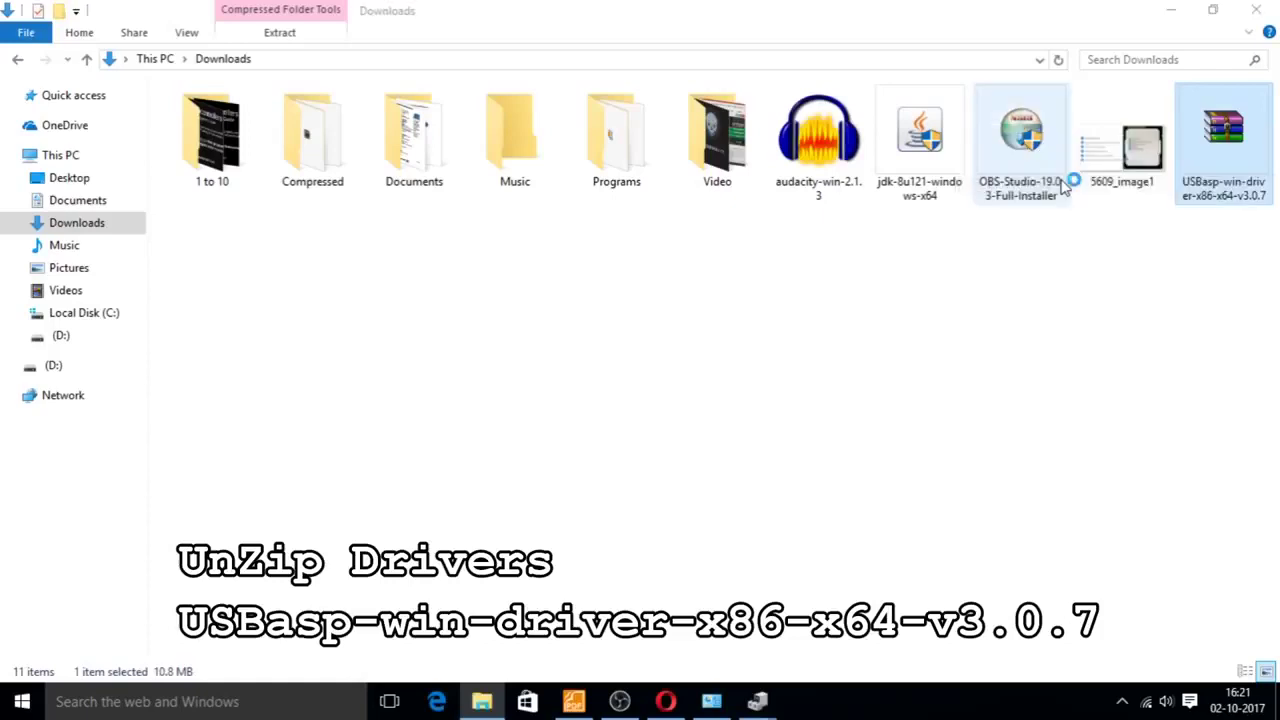
pyautogui.click(695, 545)
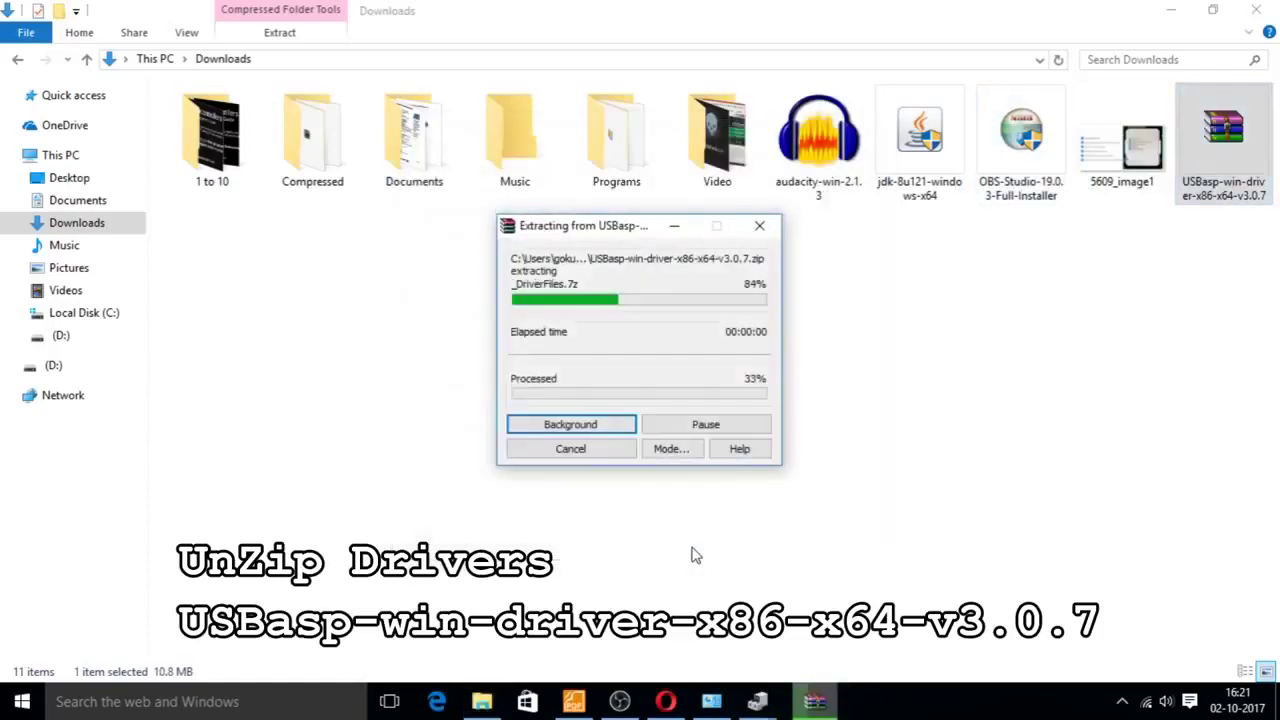
pyautogui.click(729, 157)
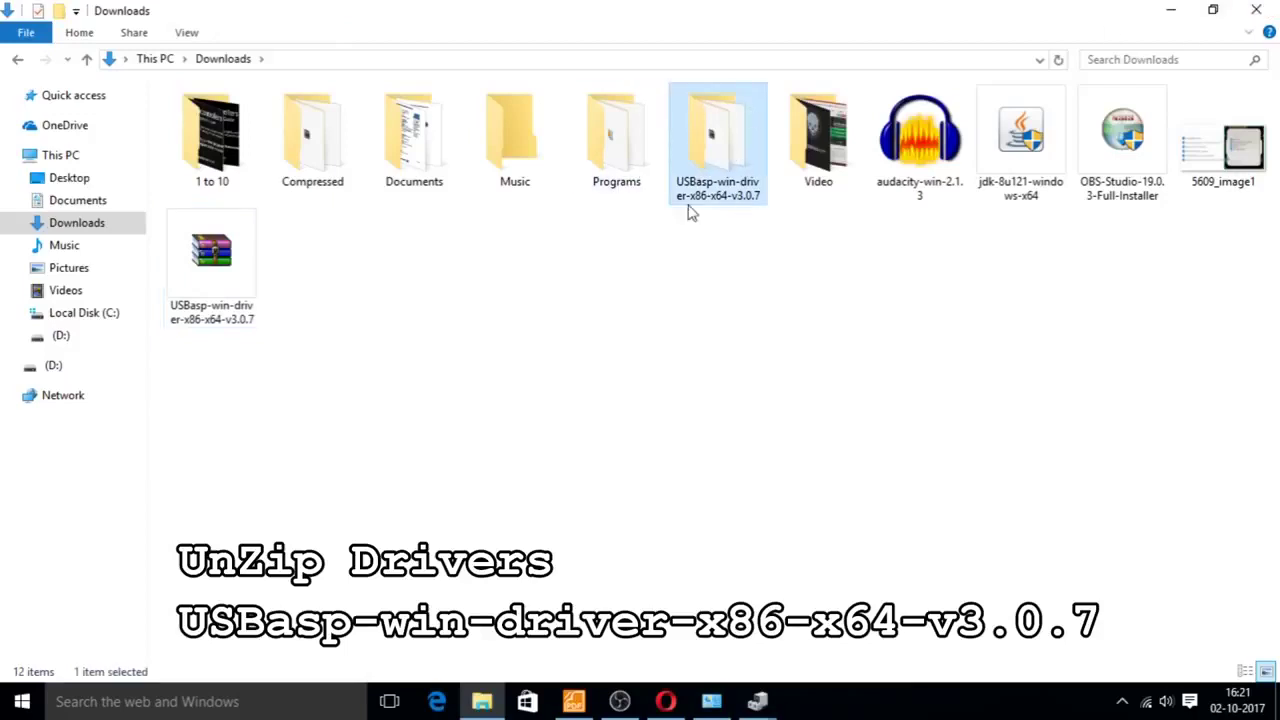
pyautogui.click(1174, 10)
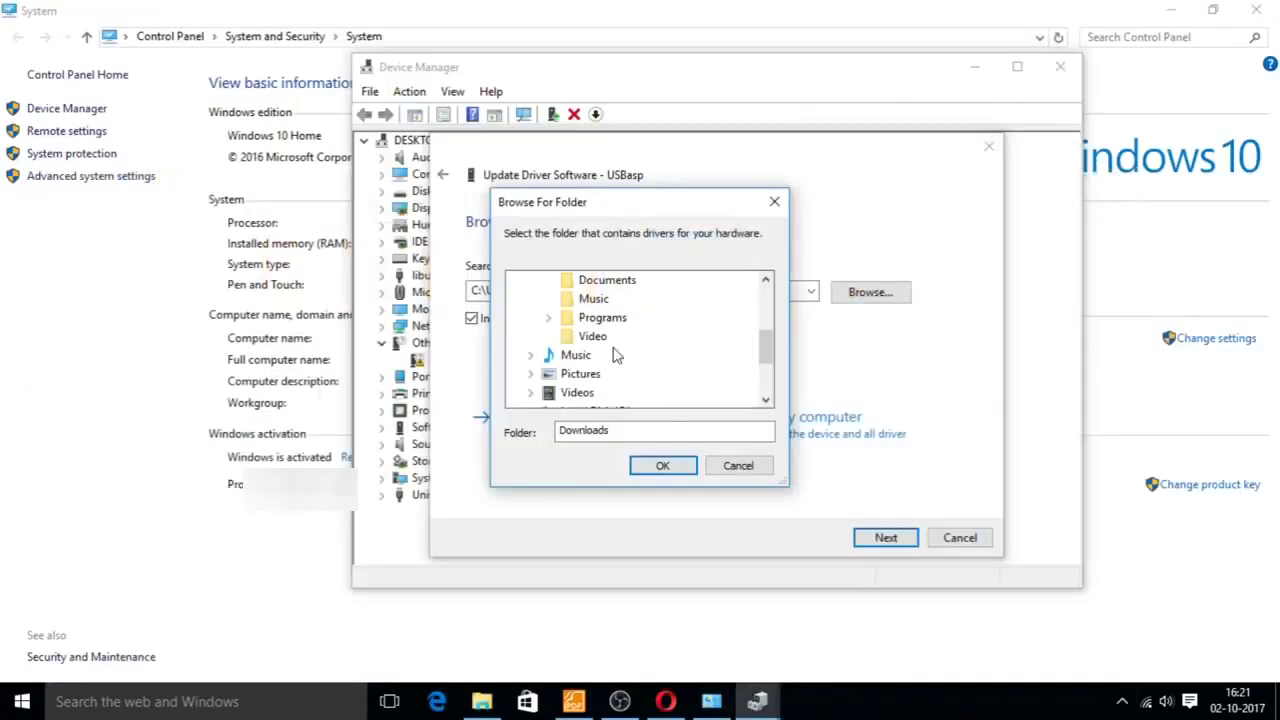
# - Cancel the pending driver update and try to install the USBasp device's driver from the USBasp-win-driver-x86-x64-v3.0.7 folder in Downloads, including subfolders
pyautogui.click(738, 467)
pyautogui.click(958, 538)
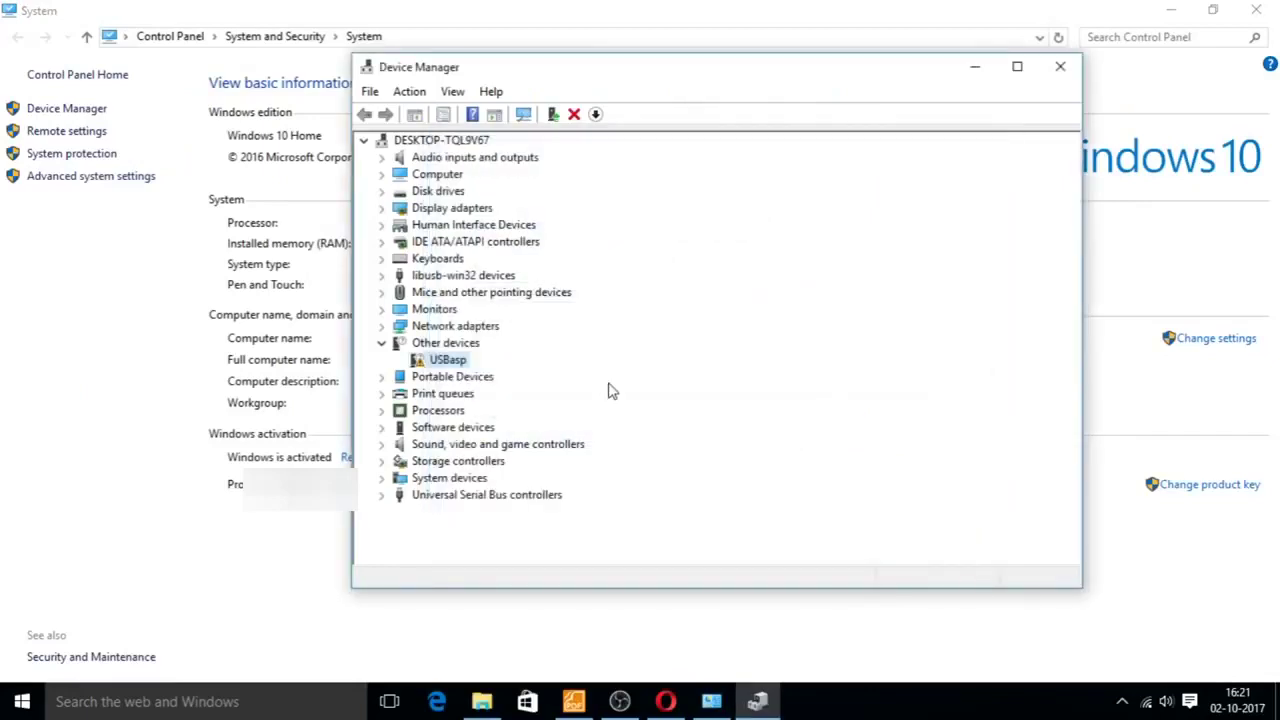
pyautogui.rightClick(459, 368)
pyautogui.click(490, 375)
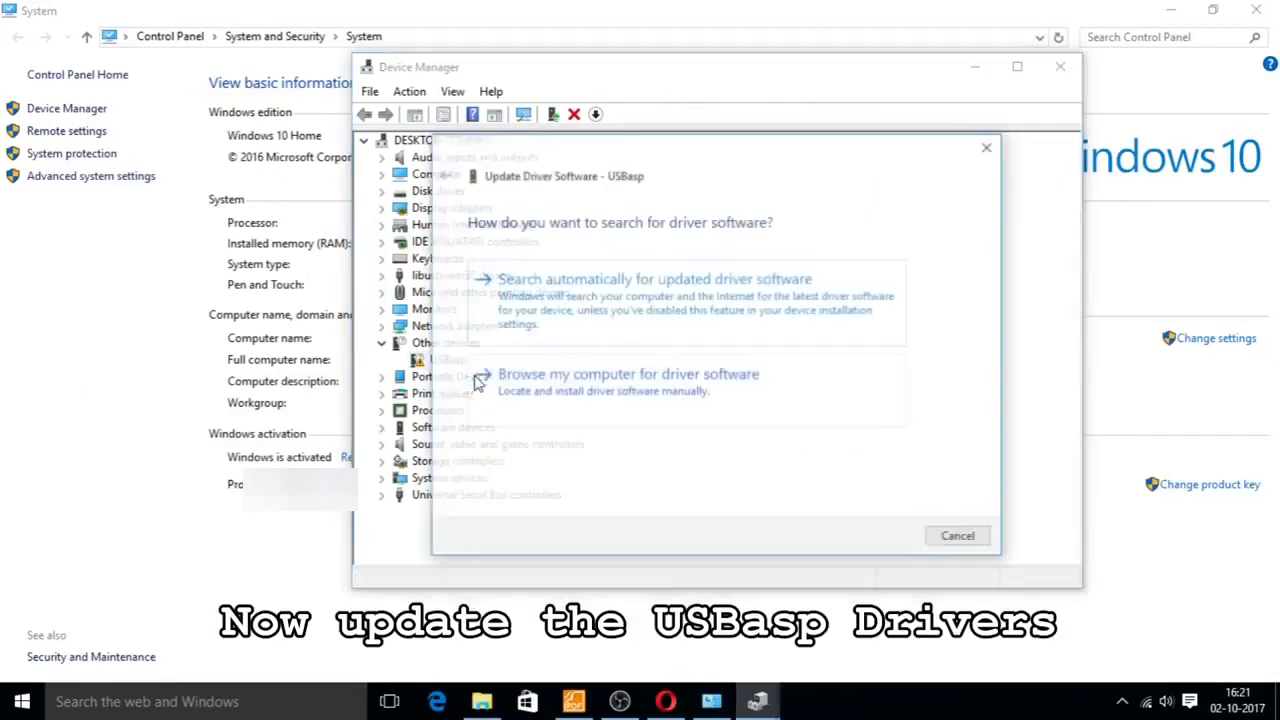
pyautogui.click(504, 380)
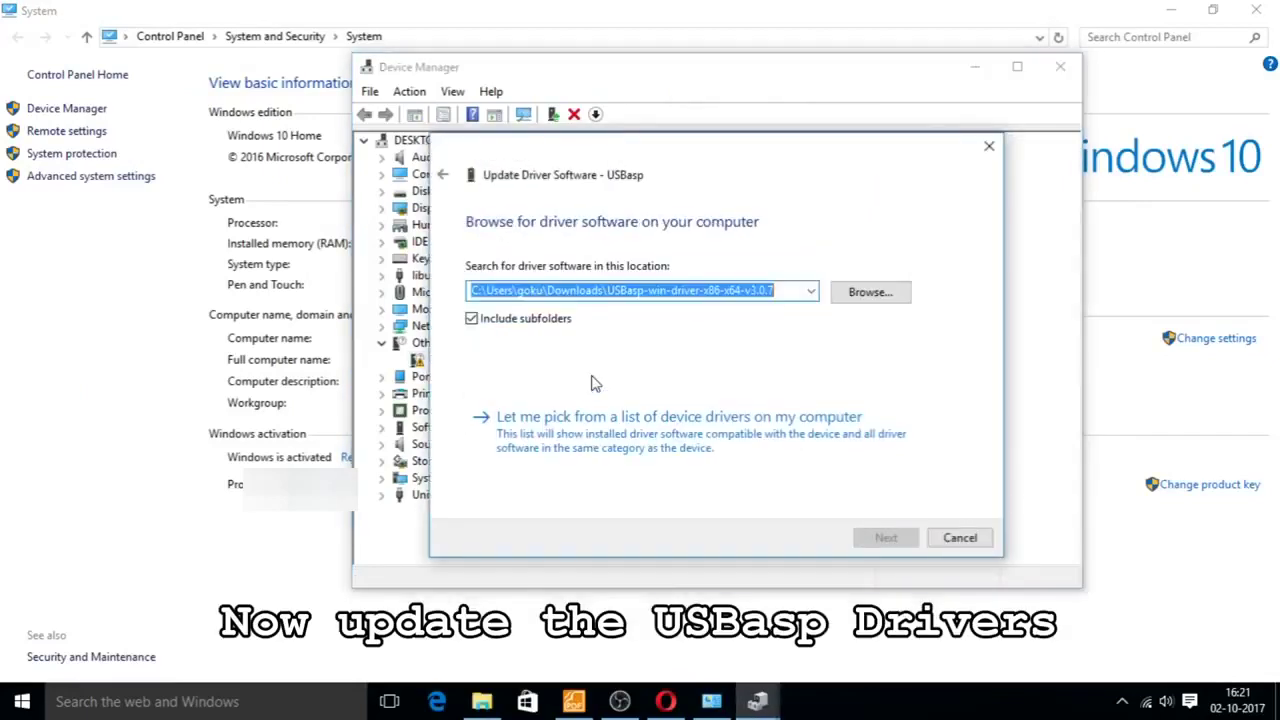
pyautogui.click(866, 294)
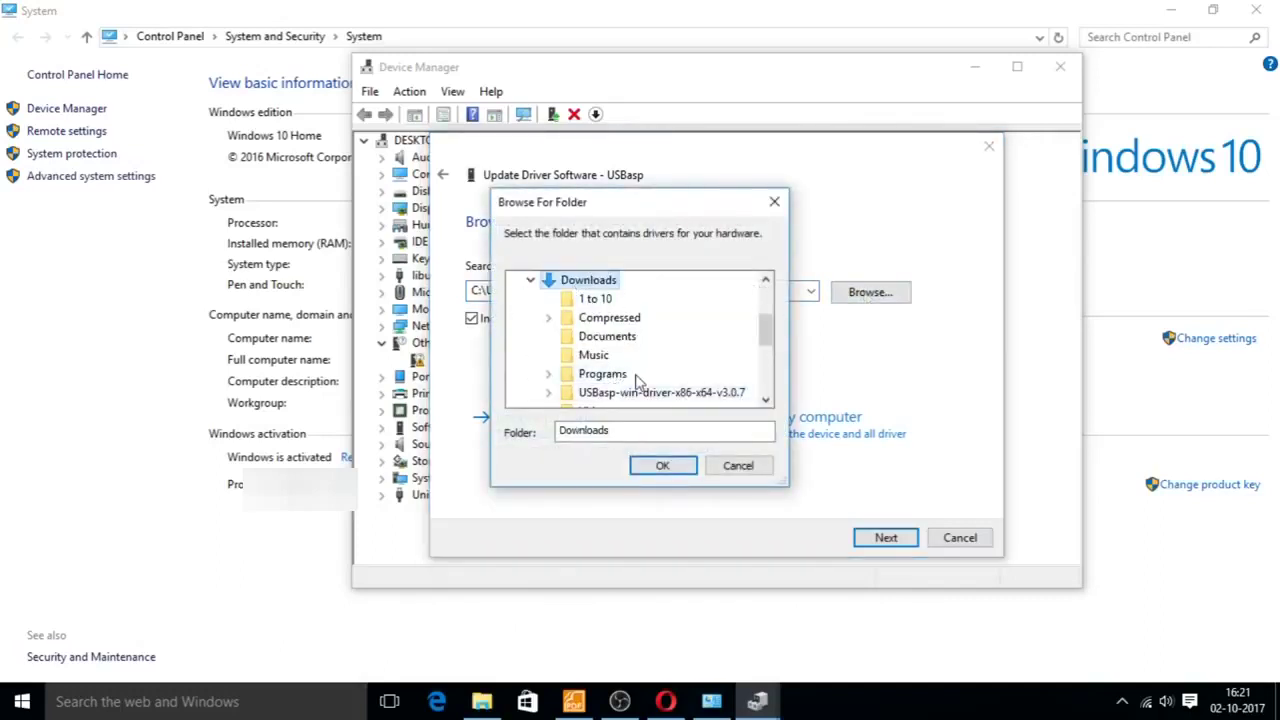
pyautogui.scroll(-1, 600, 360)
pyautogui.doubleClick(627, 340)
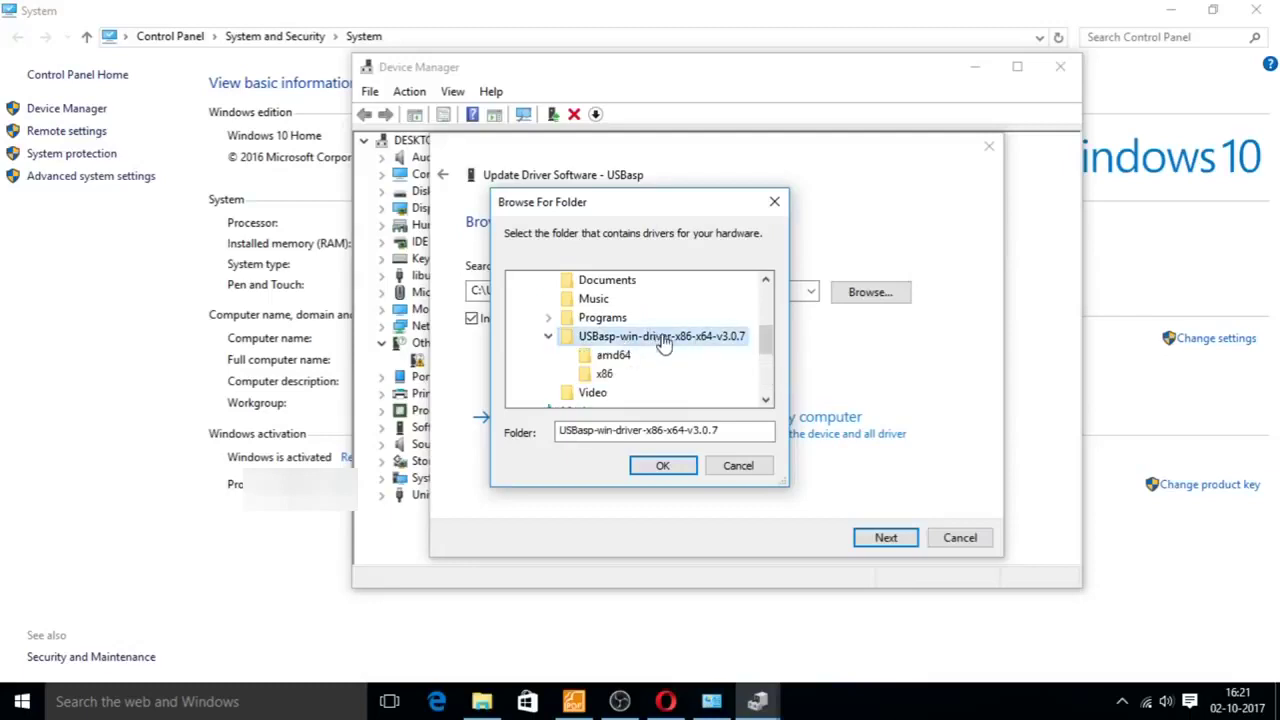
pyautogui.click(665, 466)
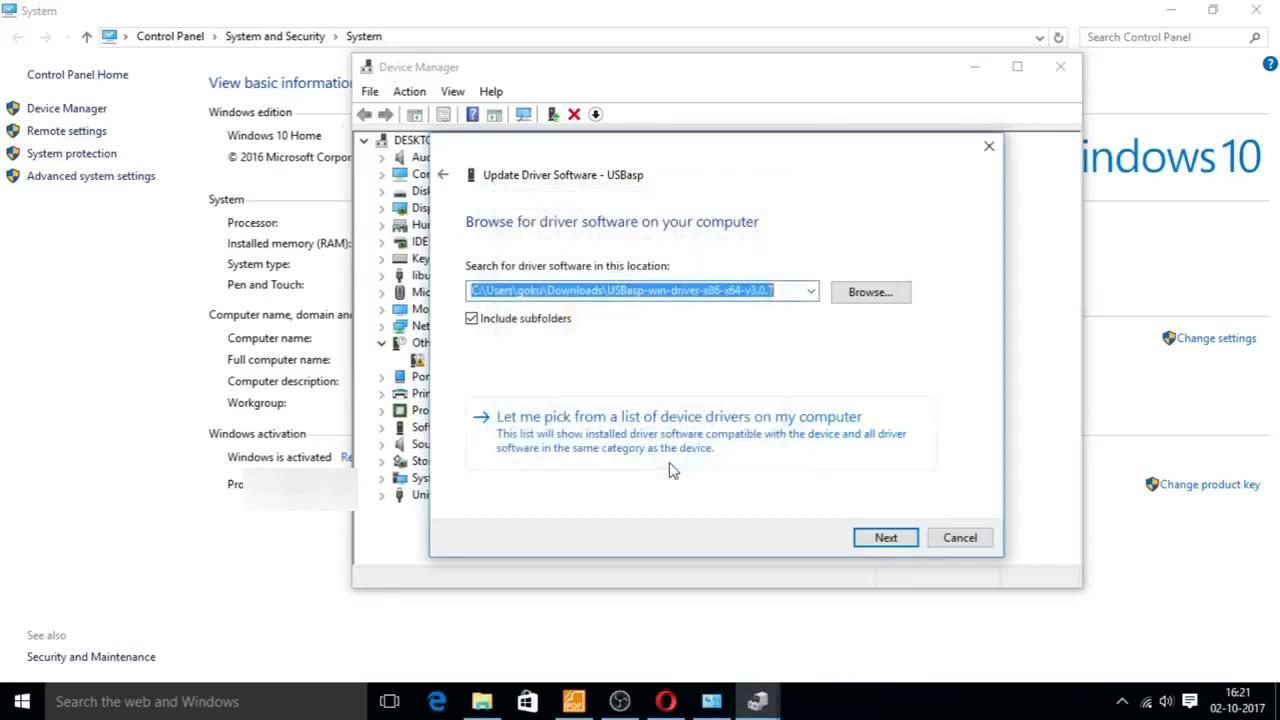
pyautogui.click(862, 540)
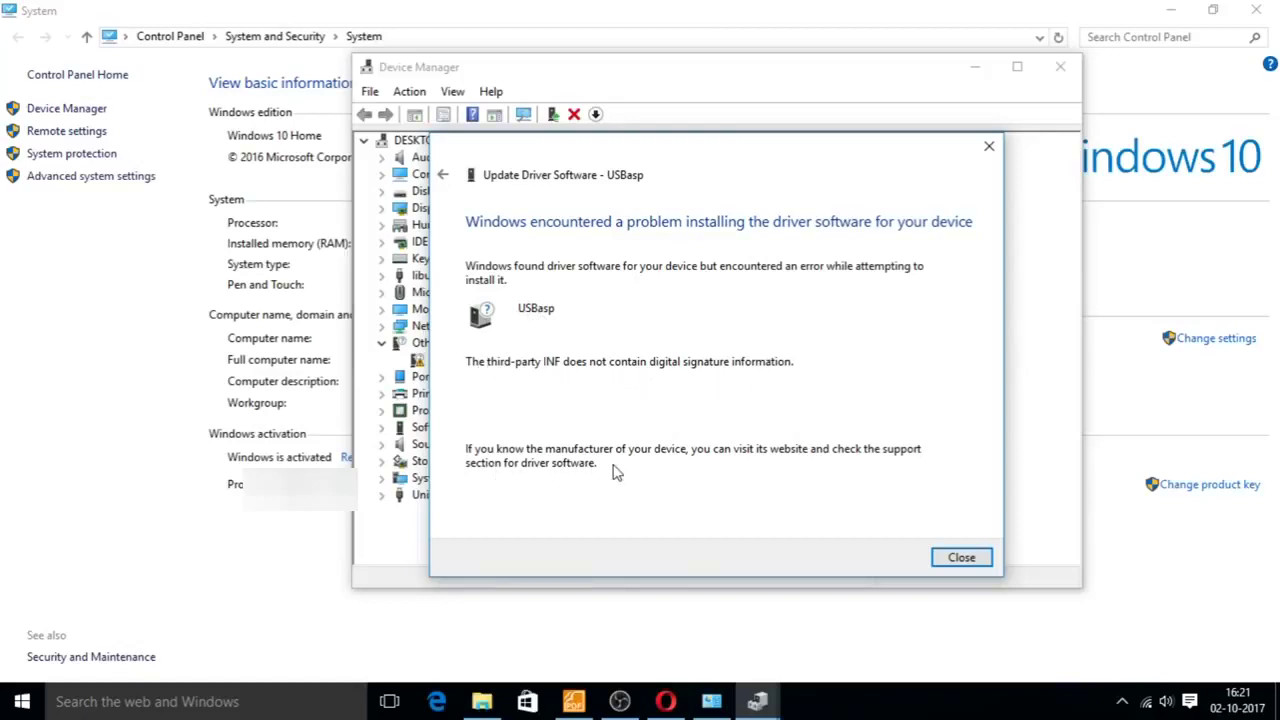
pyautogui.click(962, 558)
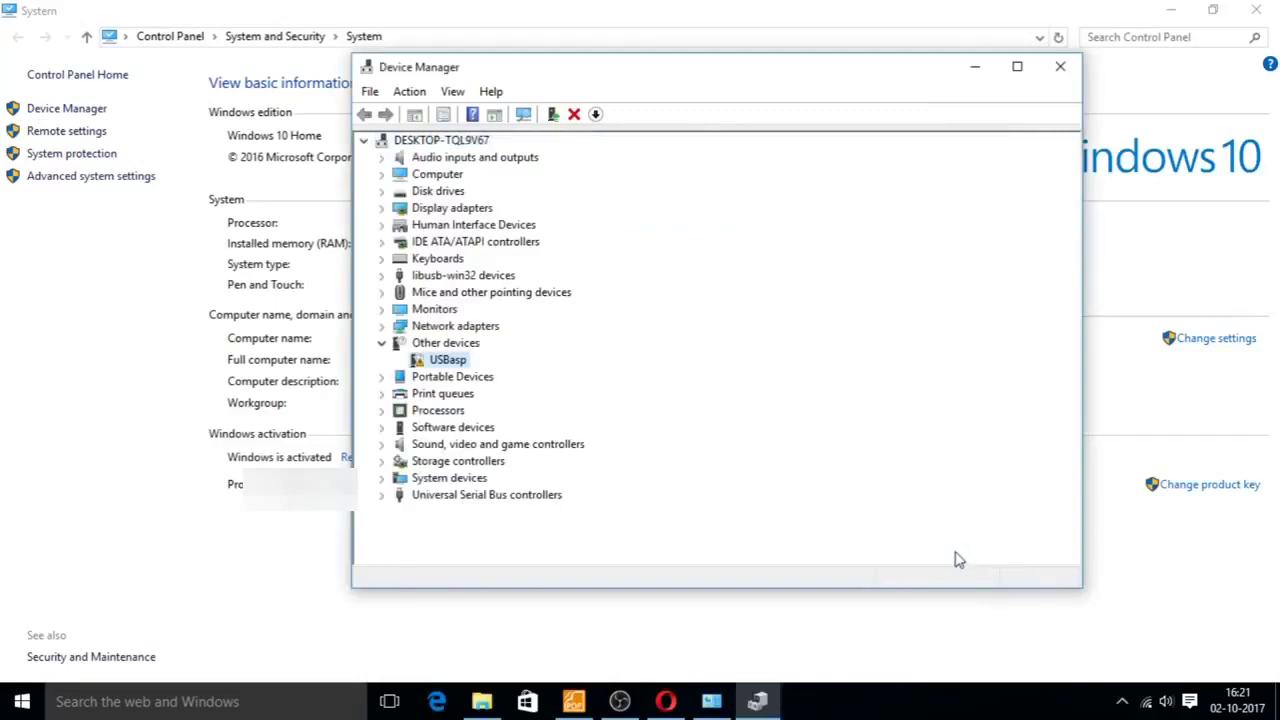
pyautogui.click(1060, 67)
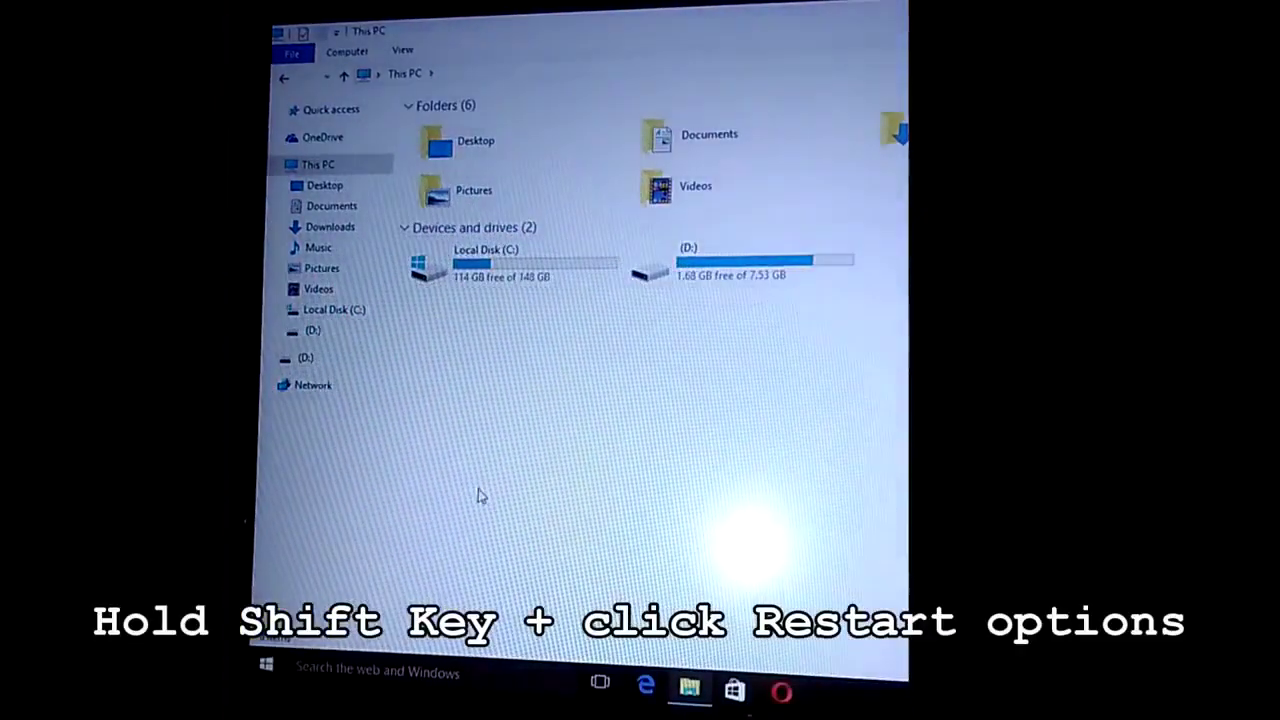
# - Restart the PC into the Windows recovery options screen
pyautogui.click(263, 666)
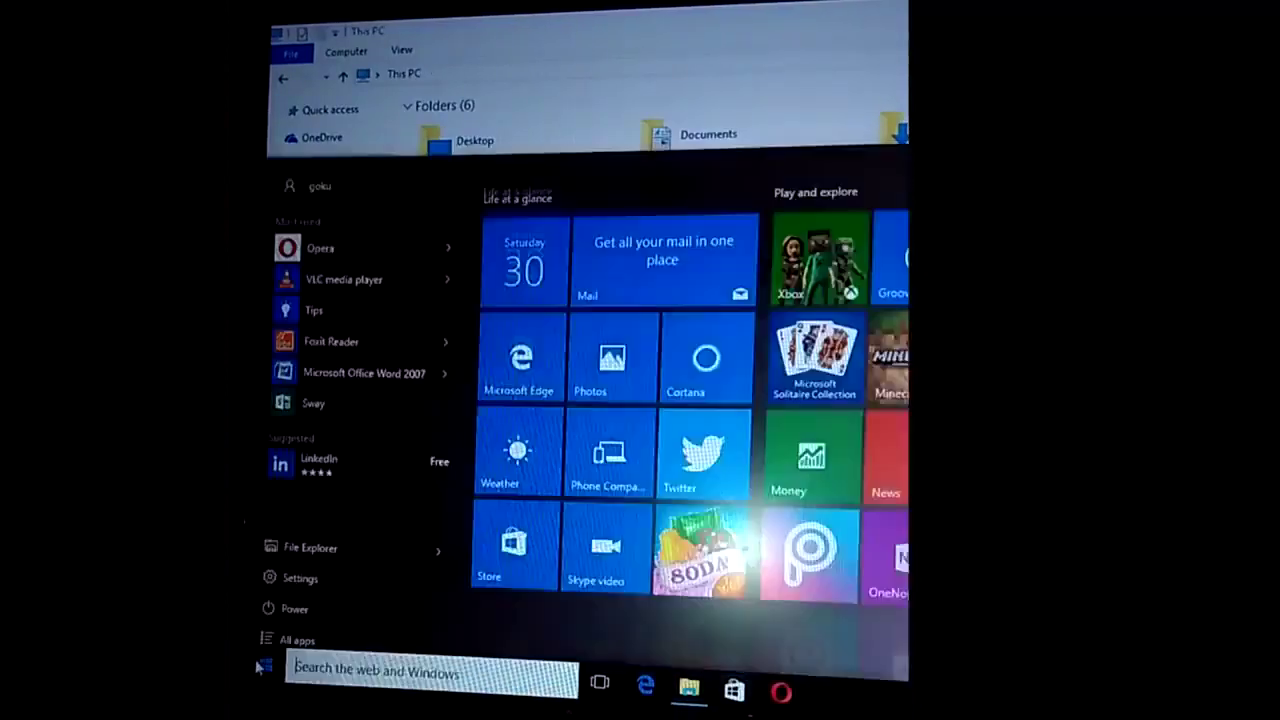
pyautogui.click(293, 600)
pyautogui.keyDown('shift'); pyautogui.click(298, 557); pyautogui.keyUp('shift')
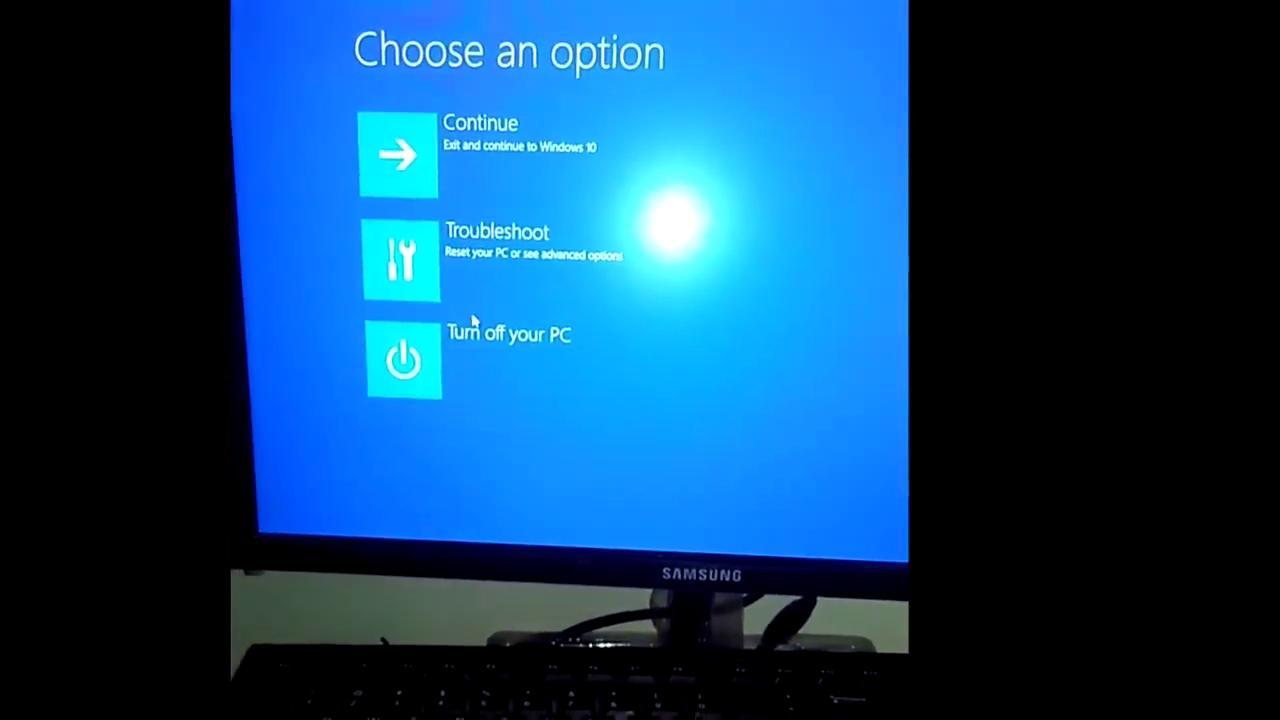
# - Open Start-up Settings under the advanced troubleshooting options and restart the PC from there
pyautogui.click(469, 270)
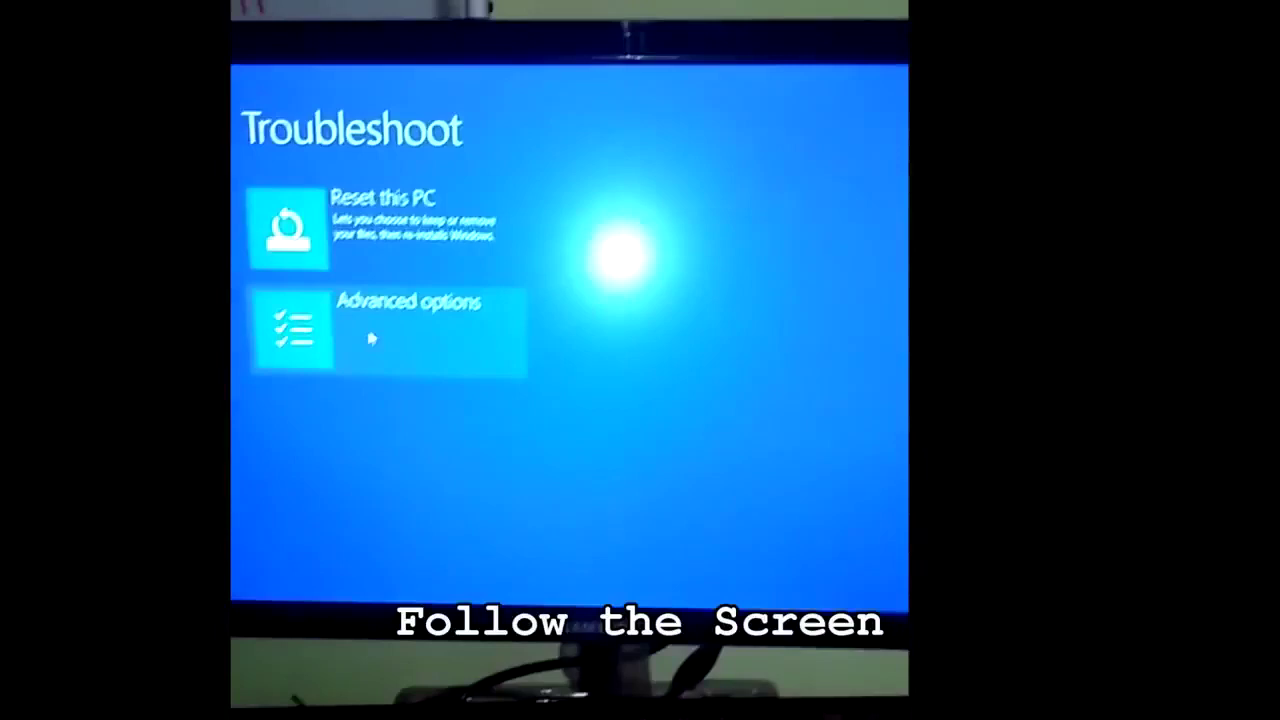
pyautogui.click(383, 339)
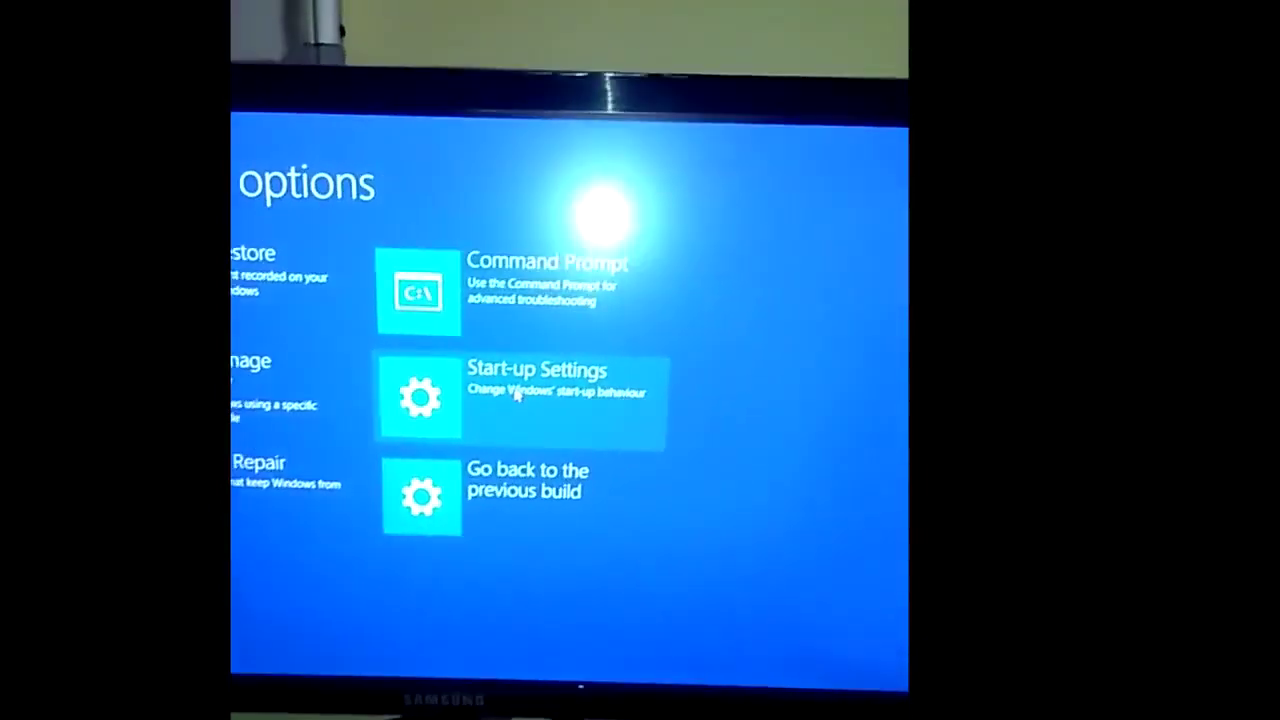
pyautogui.click(507, 398)
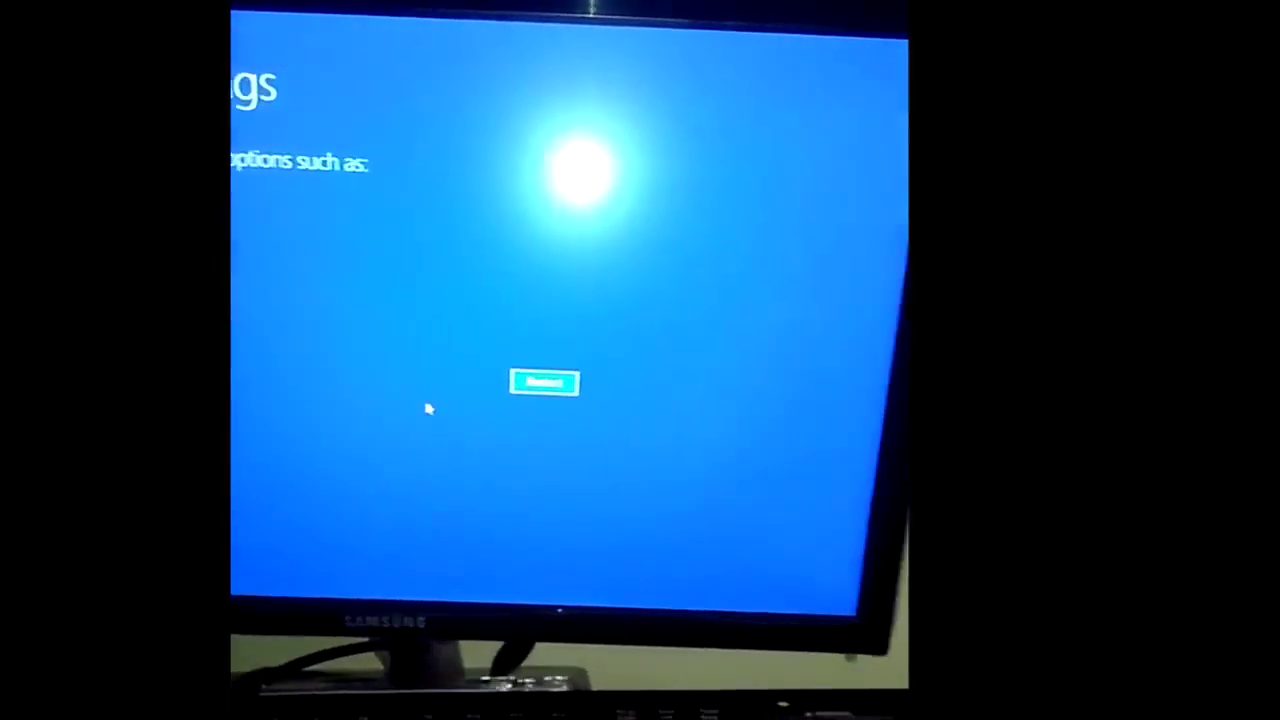
pyautogui.click(803, 388)
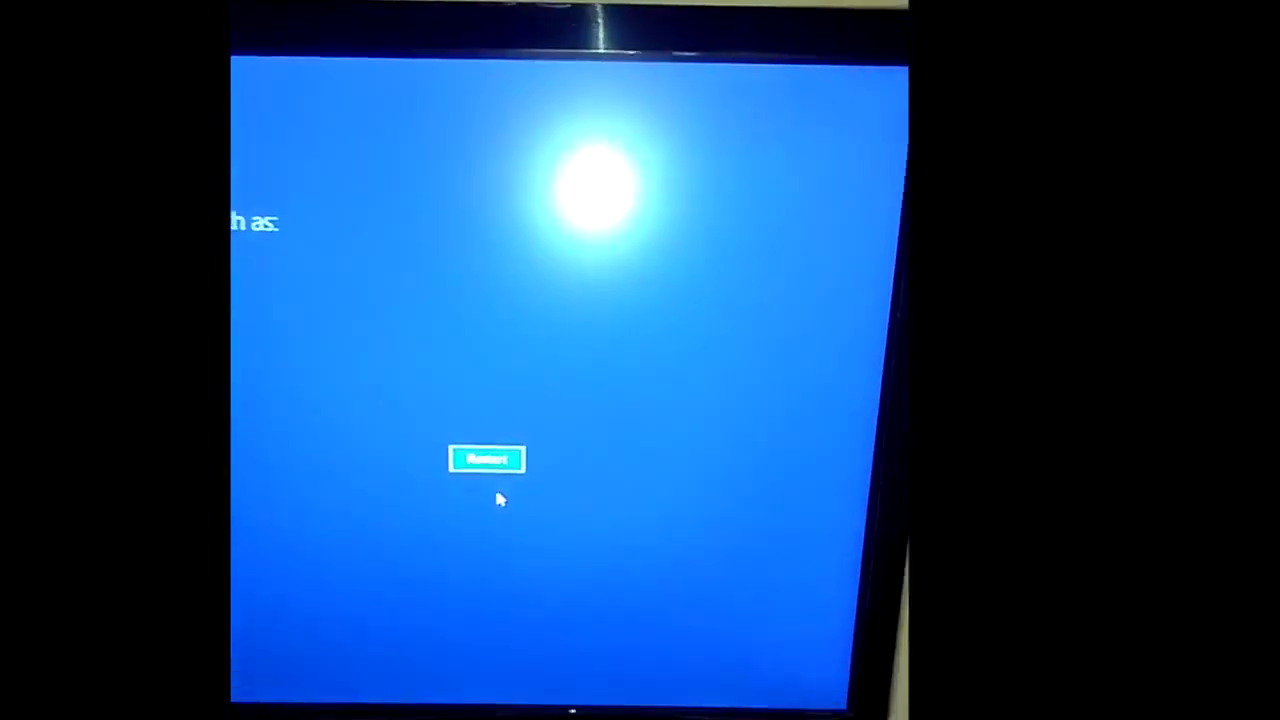